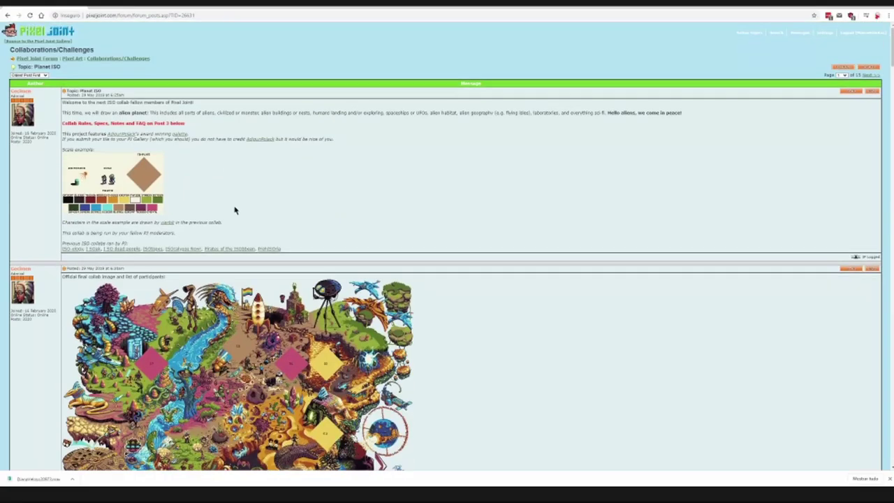
- Scroll the Planet ISO thread down to the final collab image
scroll(236, 266, down, 3)
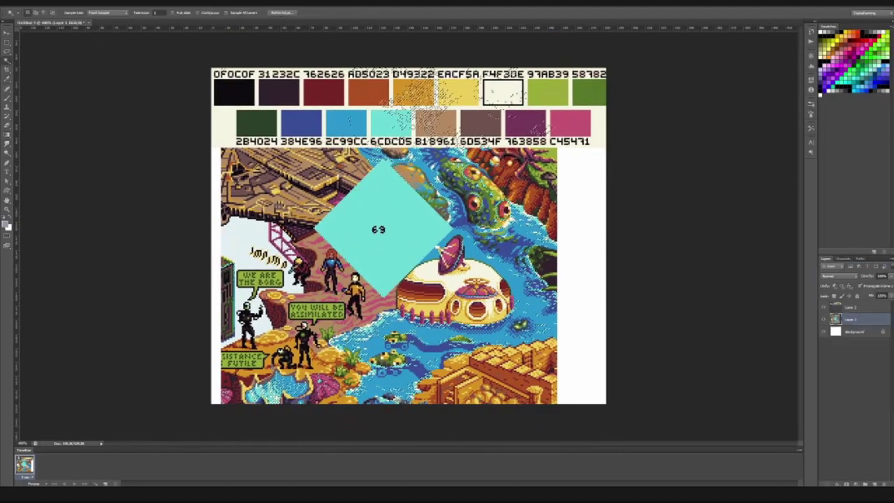
- Add a new painting layer and pick a pencil size for the tile
scroll(391, 210, up, 2)
scroll(376, 162, up, 3)
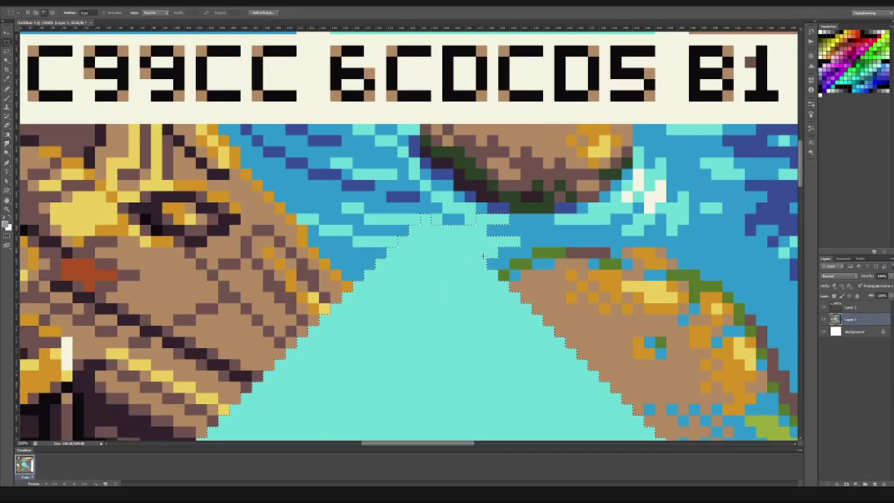
scroll(417, 252, down, 5)
key(v)
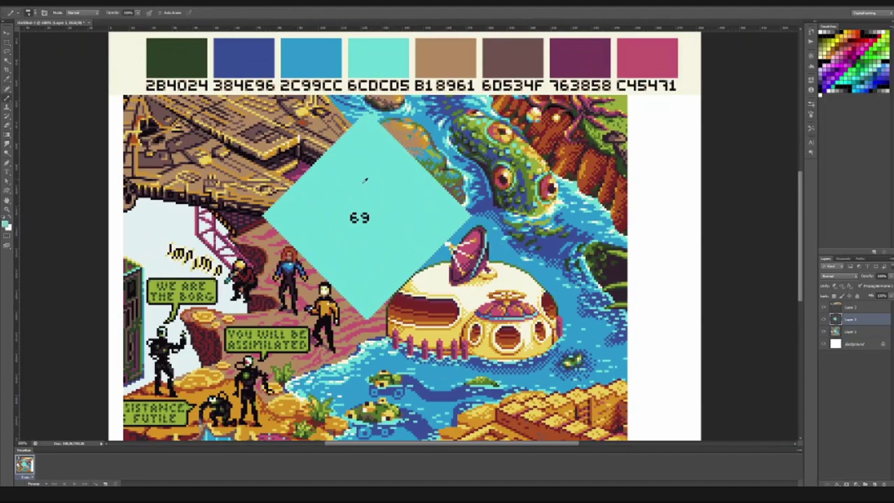
key(ctrl+shift+alt+n)
key(b)
right_click(346, 168)
key(Return)
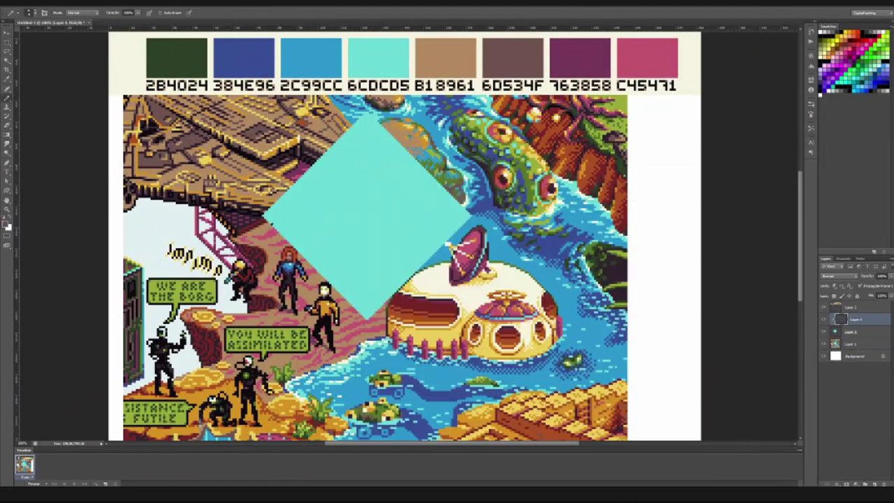
alt+click(446, 59)
- Paint tan and dark ground strokes across the cyan tile-69 diamond
drag(275, 222, 334, 193)
drag(418, 197, 366, 272)
scroll(391, 237, up, 3)
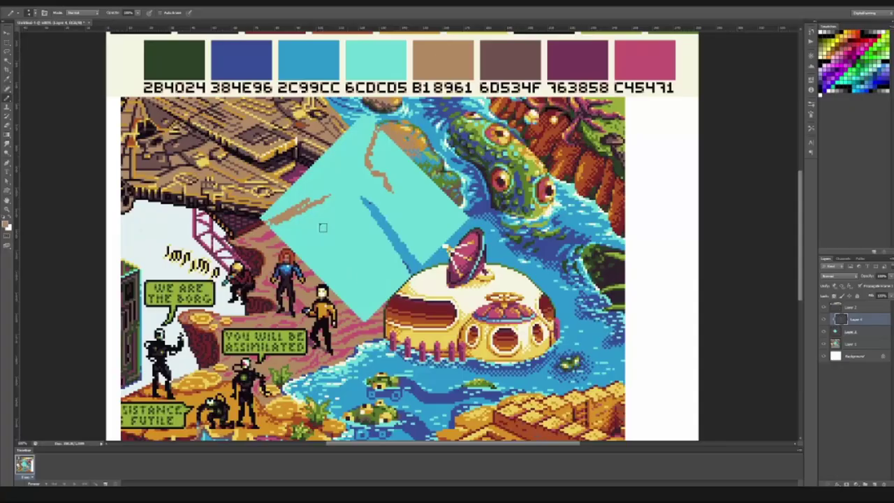
mouse_move(265, 214)
mouse_down()
mouse_move(360, 136)
mouse_move(291, 162)
mouse_up()
drag(328, 213, 367, 178)
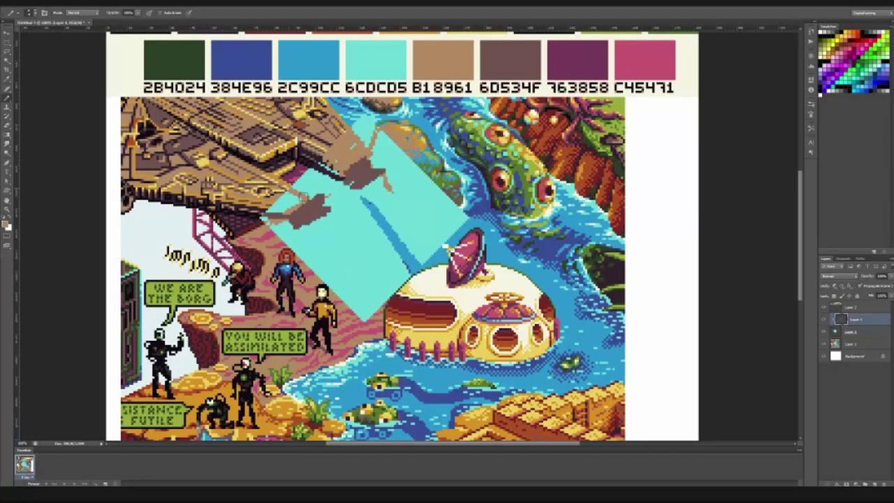
mouse_move(308, 199)
mouse_down()
mouse_move(283, 216)
mouse_move(305, 239)
mouse_move(328, 172)
mouse_up()
- Add a thin tan stroke down the diamond and fill its area with tan
key(ctrl+minus)
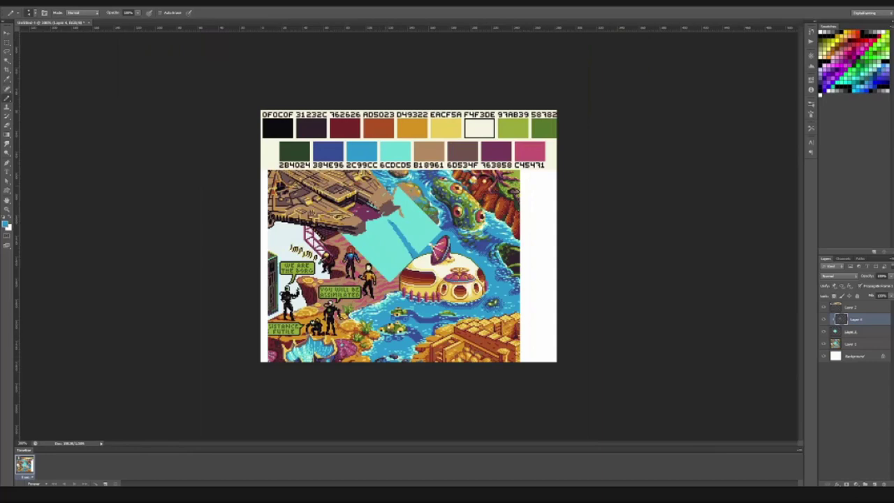
mouse_move(418, 216)
mouse_down()
mouse_move(405, 208)
mouse_move(392, 222)
mouse_move(411, 287)
mouse_up()
key(ctrl+plus)
key(ctrl+minus)
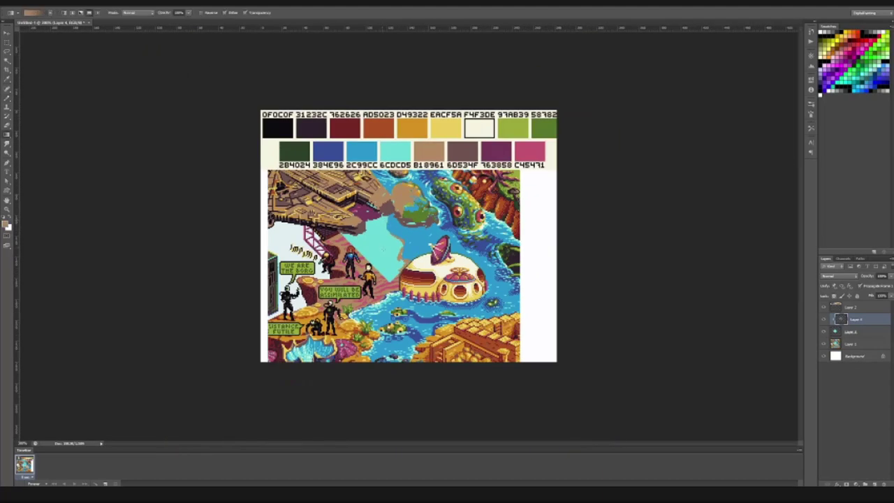
key(g)
click(377, 238)
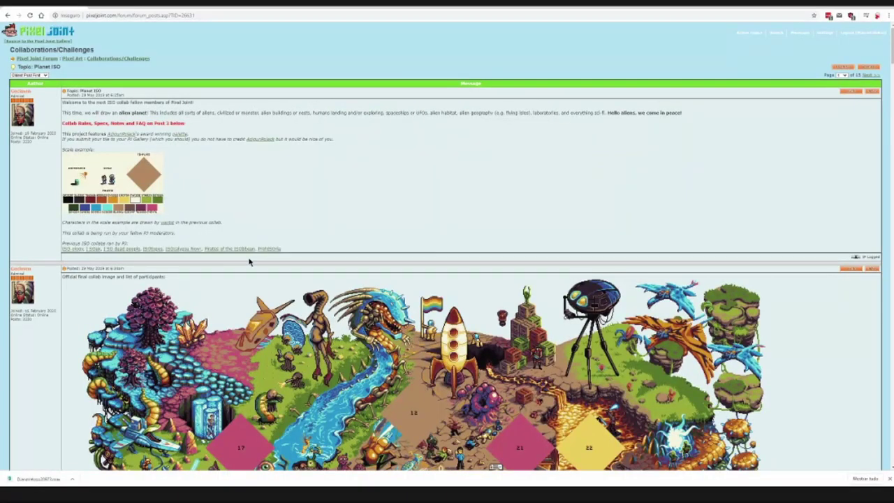
- Scroll the Pixel Joint thread down to the Planet ISO collab map
scroll(249, 261, down, 5)
scroll(278, 326, down, 1)
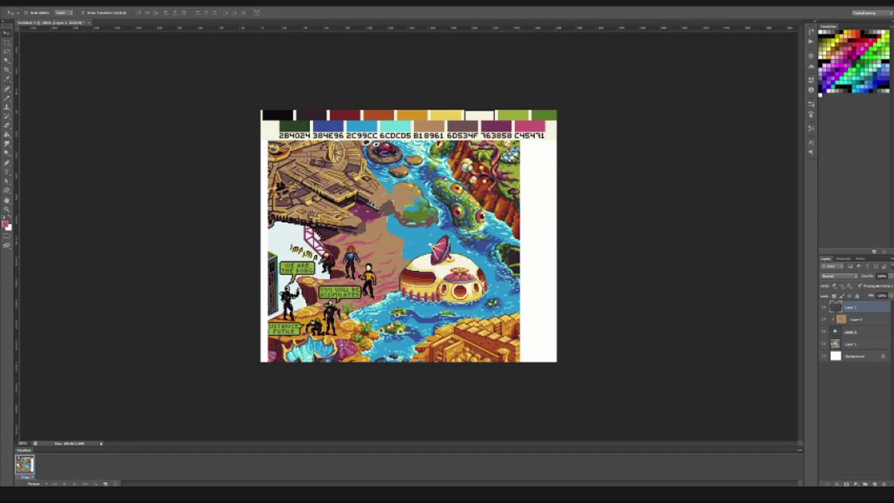
- Paint a pink arrow right of the artwork and make tan Layer 4 active
key(ctrl+plus)
key(ctrl+plus)
mouse_move(648, 104)
mouse_down()
mouse_move(614, 133)
mouse_move(607, 115)
mouse_move(606, 157)
mouse_up()
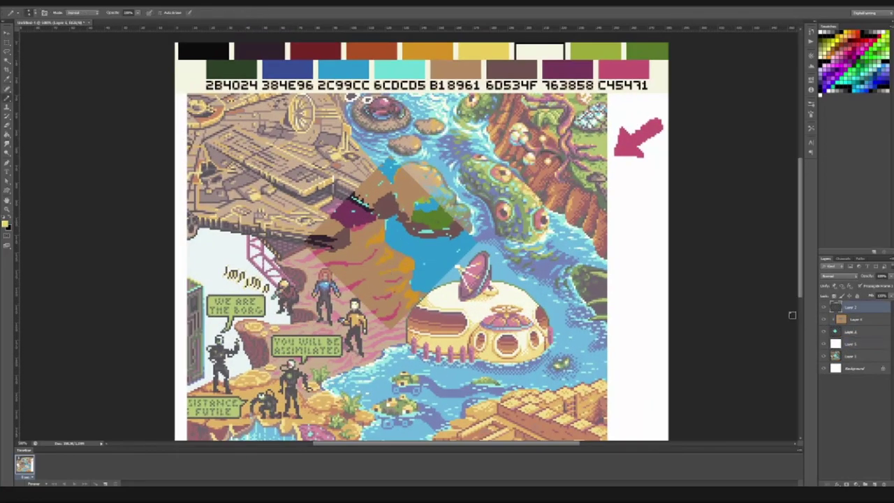
ctrl+click(399, 299)
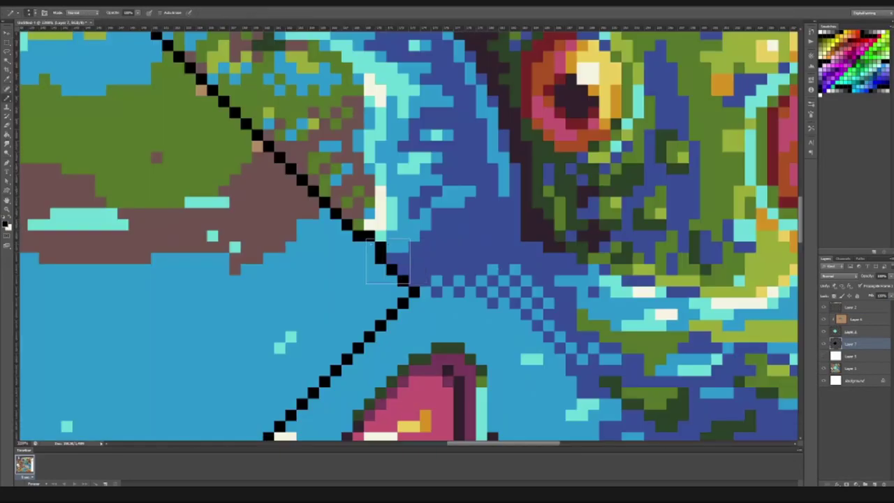
ctrl+click(361, 189)
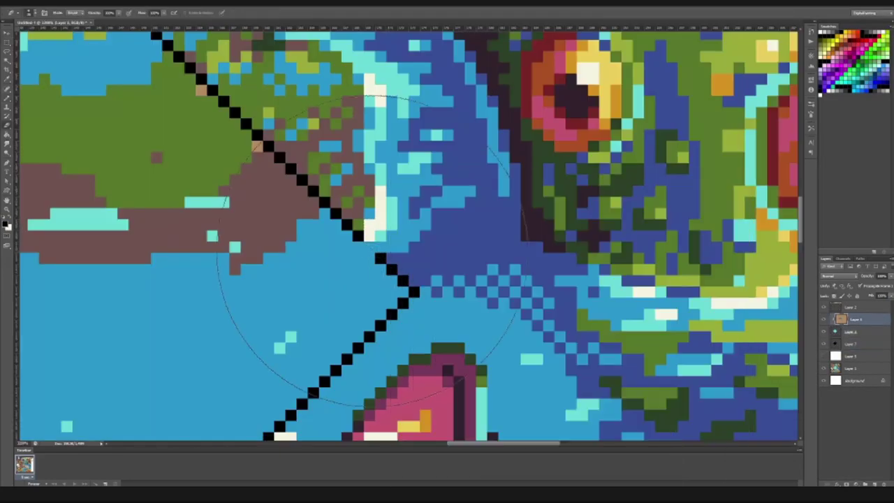
key(ctrl+0)
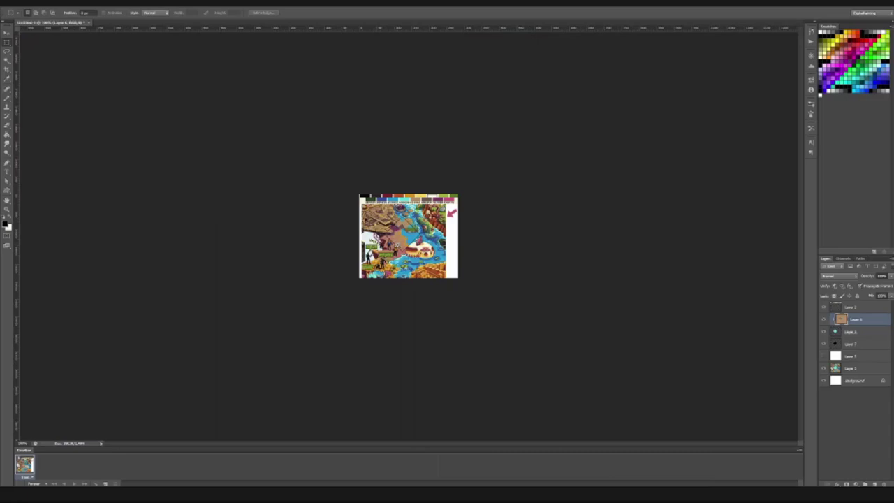
- Pencil a small brown rock onto the water inside the diamond
key(b)
scroll(366, 265, up, 1)
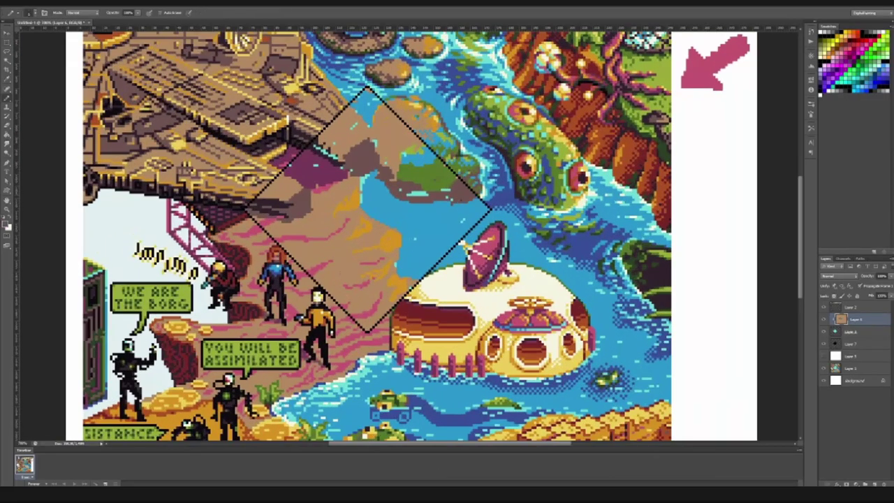
drag(434, 214, 439, 225)
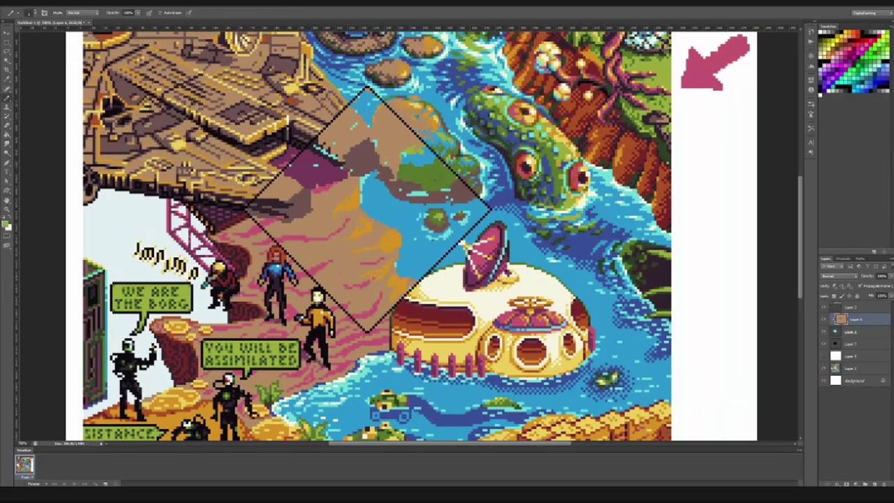
scroll(429, 214, up, 3)
scroll(429, 213, down, 6)
key(ctrl+0)
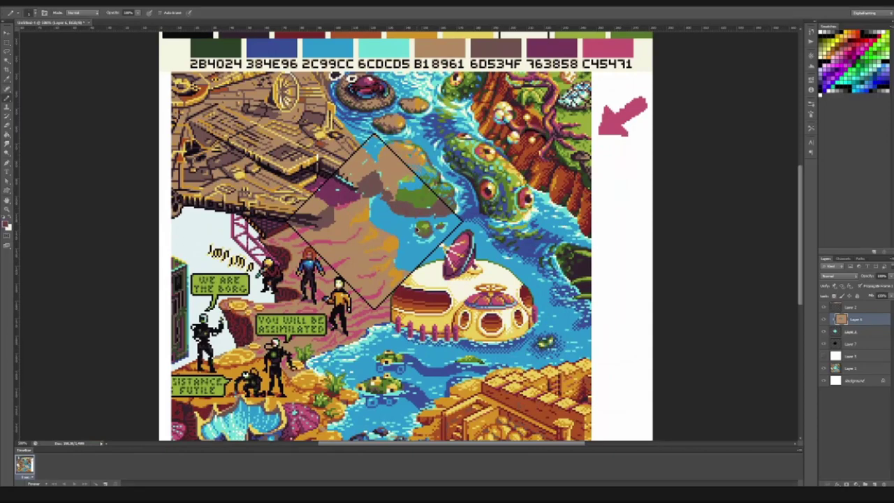
scroll(413, 219, up, 5)
- Pencil and refine a small pink boat on the tile's water
mouse_move(414, 220)
mouse_down()
mouse_move(461, 245)
mouse_move(418, 226)
mouse_move(438, 248)
mouse_move(439, 201)
mouse_up()
mouse_move(459, 232)
mouse_down()
mouse_move(440, 220)
mouse_move(384, 244)
mouse_up()
key(ctrl+0)
scroll(479, 213, up, 5)
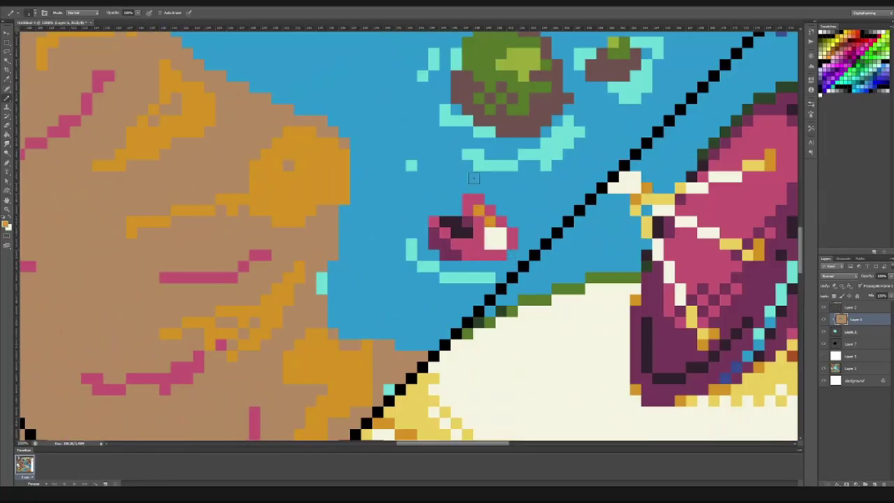
drag(482, 209, 490, 223)
key(ctrl+0)
scroll(363, 255, up, 5)
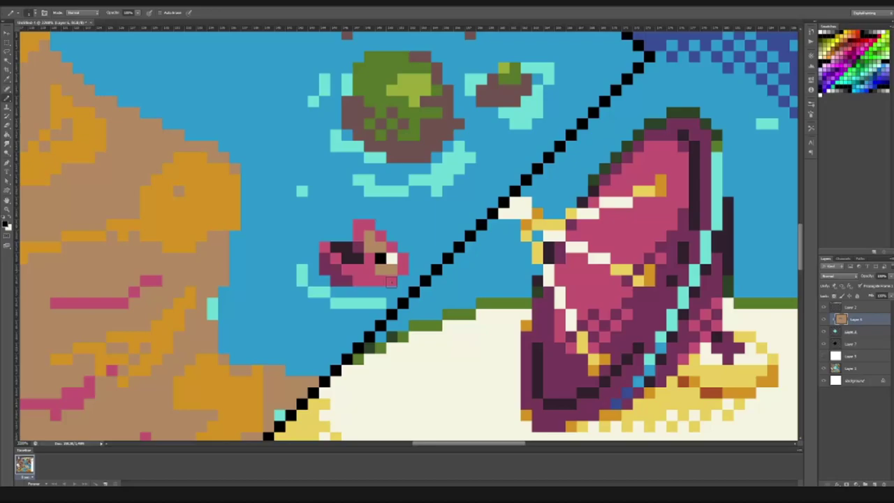
scroll(369, 258, down, 5)
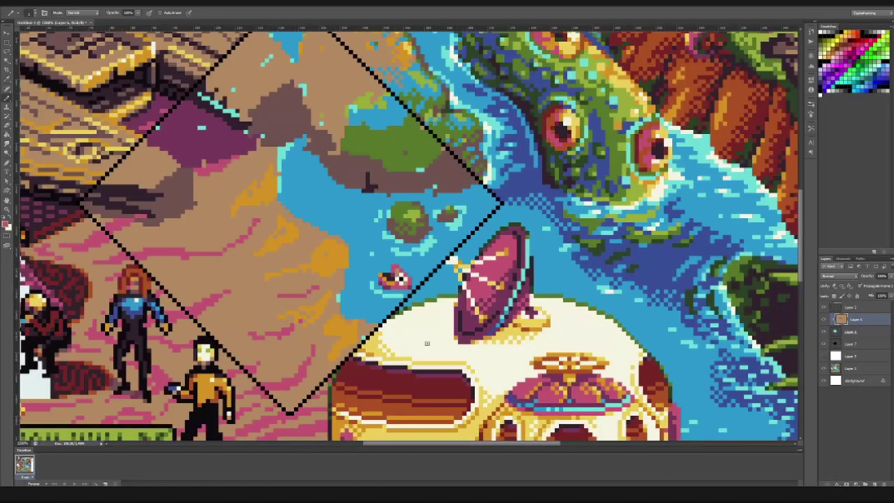
scroll(451, 265, up, 5)
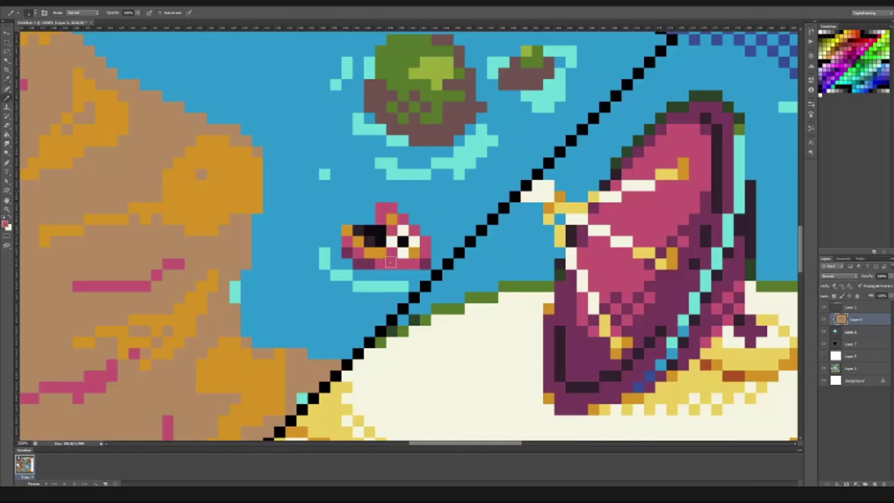
scroll(397, 269, down, 6)
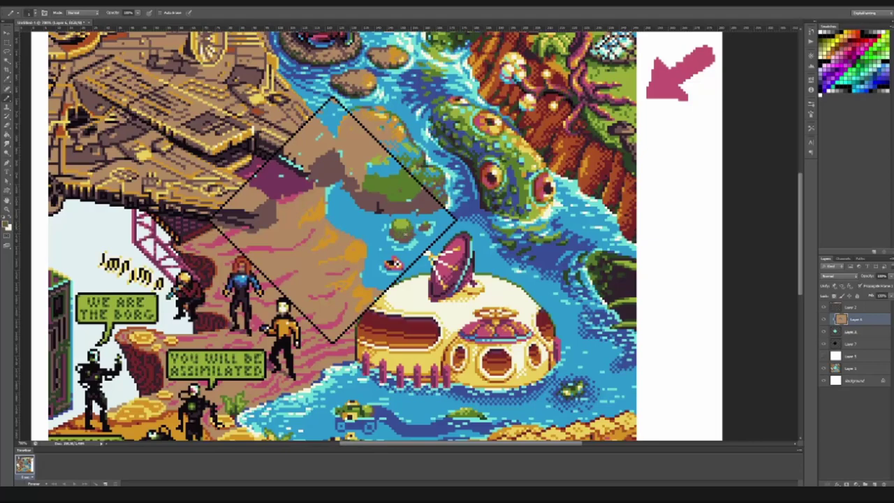
scroll(389, 208, up, 5)
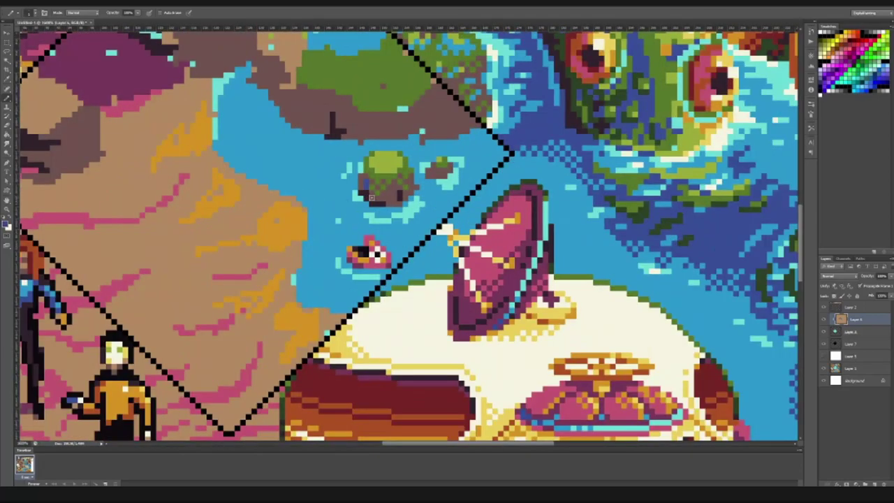
scroll(370, 201, down, 7)
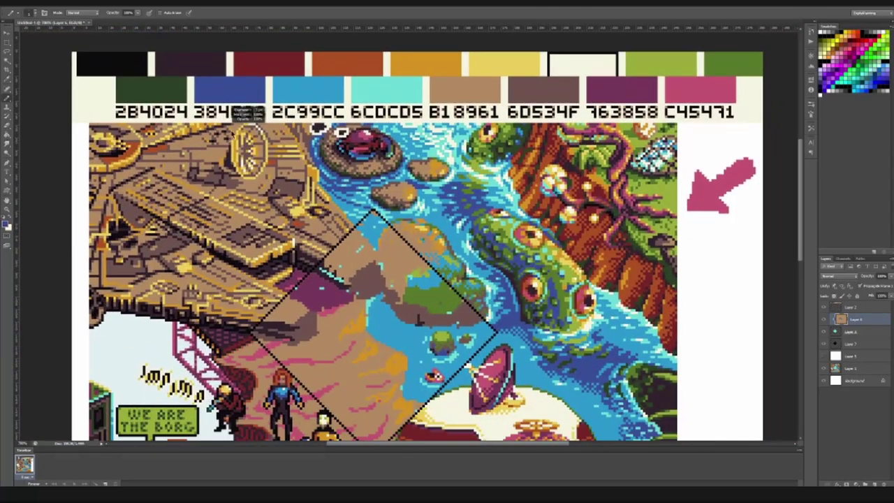
scroll(423, 318, down, 1)
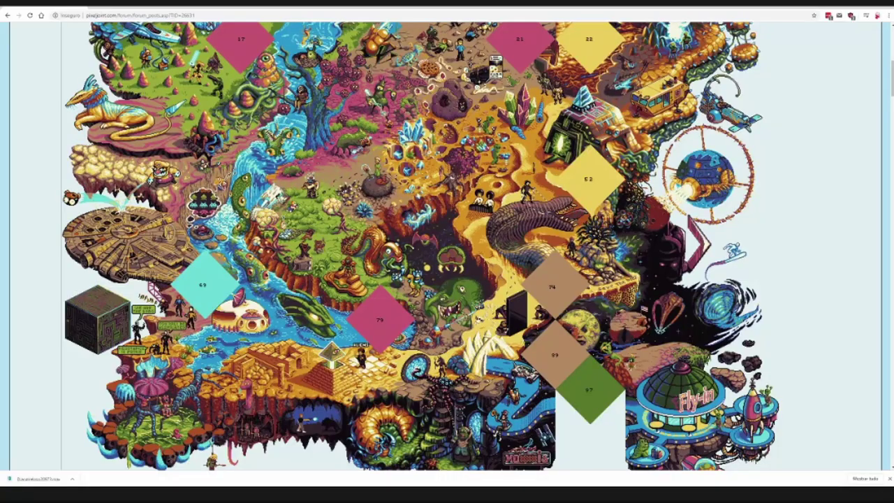
- Search Google Images for 'tie interceptor milenium falcon scale'
scroll(447, 245, up, 3)
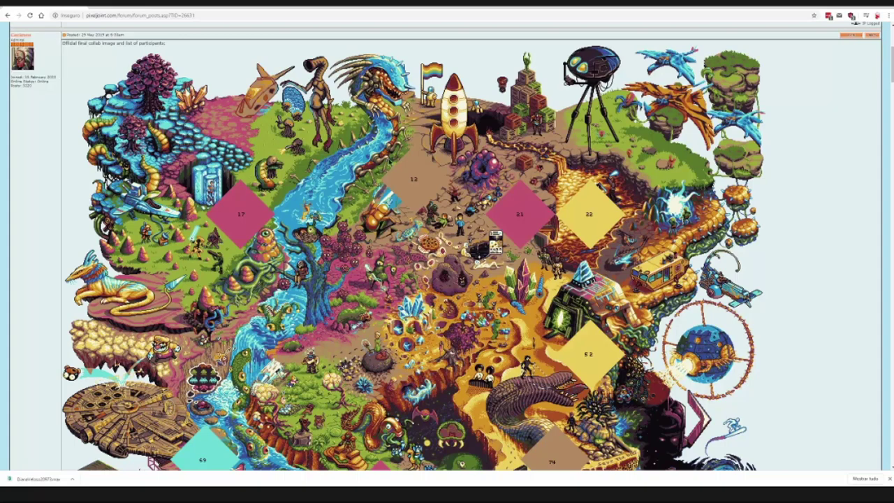
scroll(447, 245, down, 3)
scroll(543, 351, down, 1)
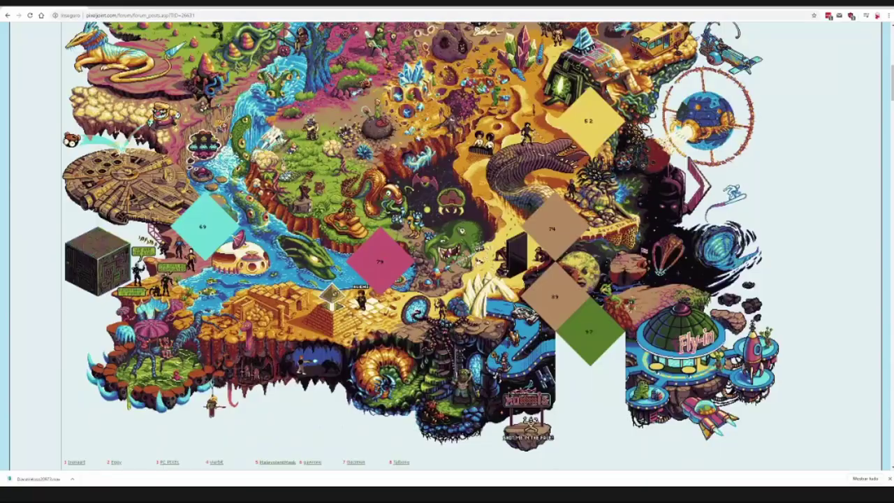
scroll(542, 351, up, 3)
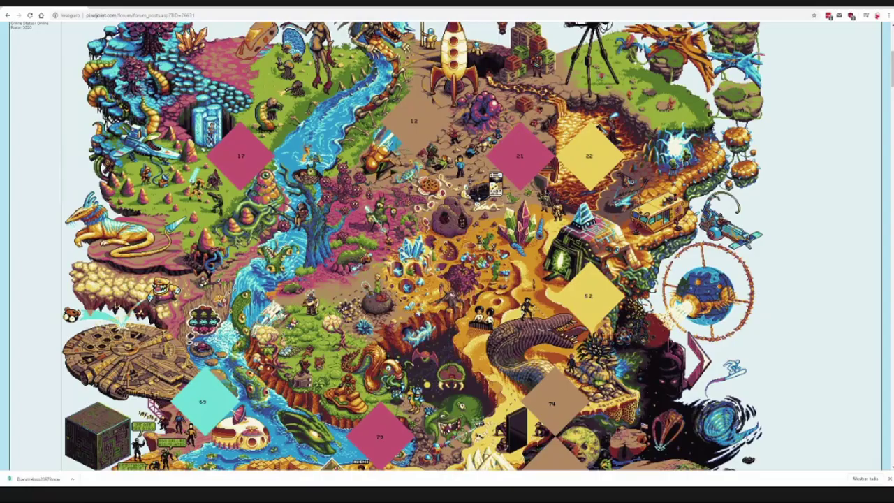
scroll(607, 160, up, 3)
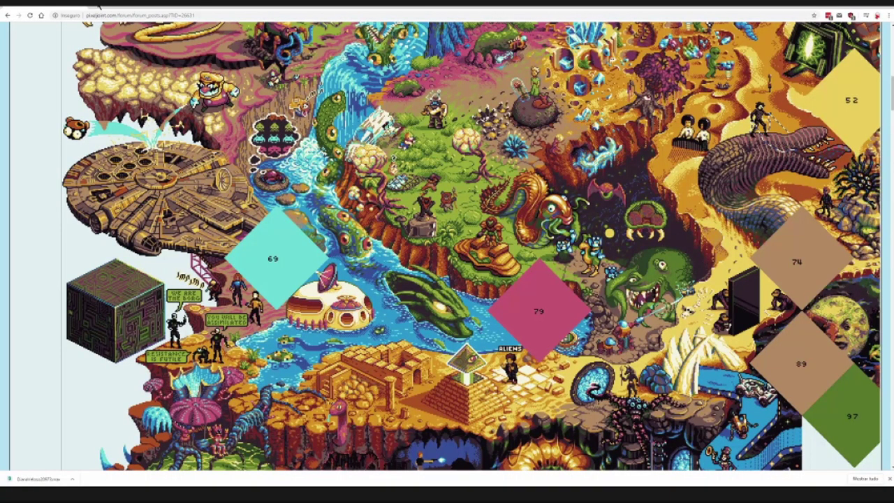
key(ctrl+t)
text(tie interceptor milenium falcon scale)
key(Return)
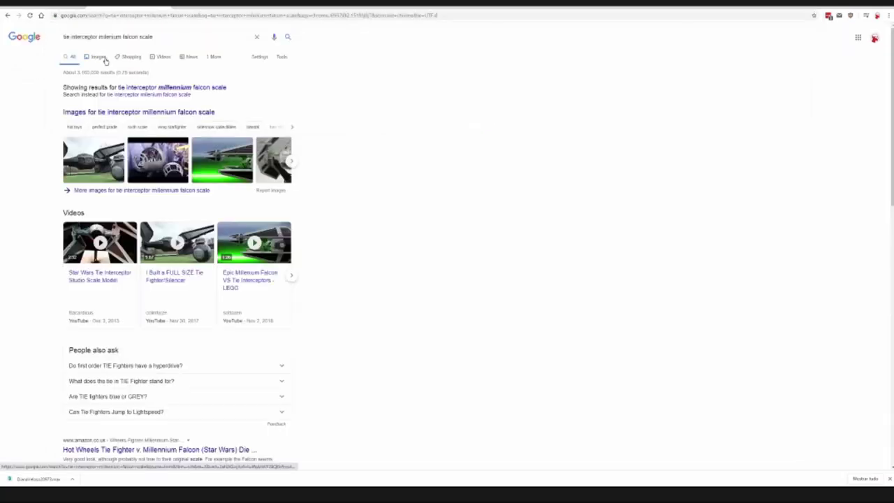
click(98, 57)
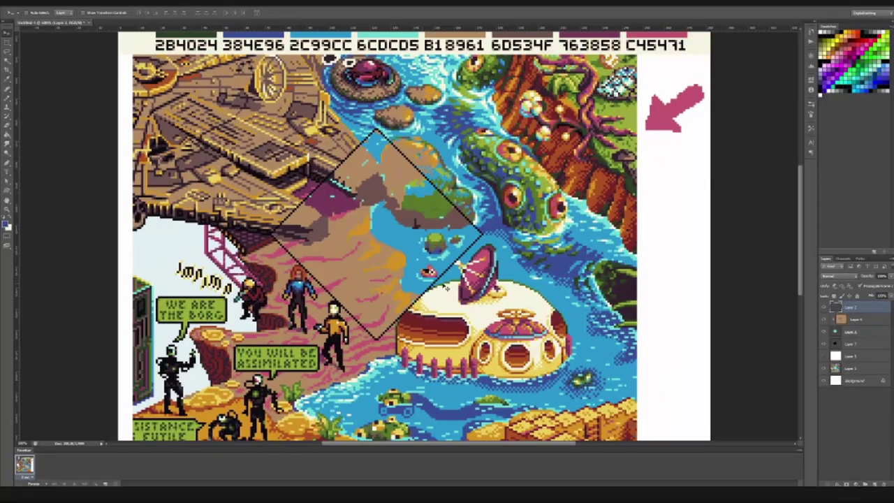
- Draw a red guide line over the island and duplicate it into parallel copies
scroll(312, 223, up, 4)
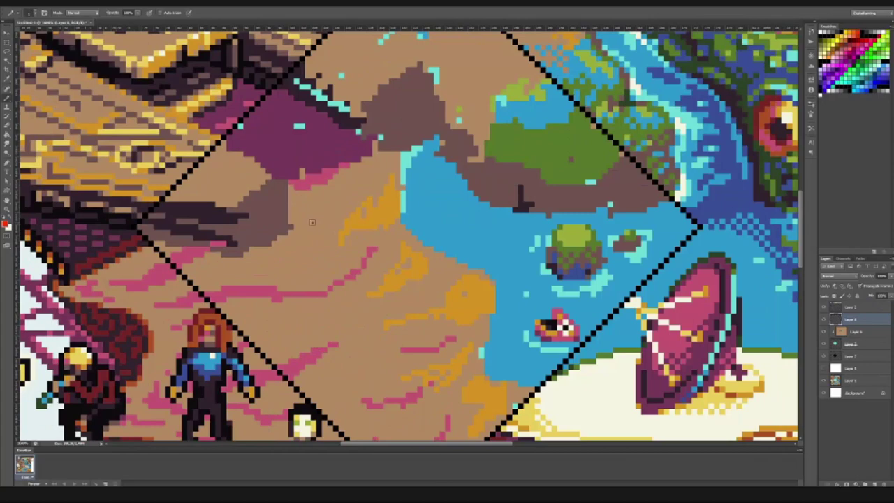
shift+click(512, 325)
key(v)
mouse_move(512, 324)
mouse_down()
mouse_move(450, 381)
mouse_move(467, 313)
mouse_move(419, 241)
mouse_up()
scroll(467, 313, down, 5)
scroll(419, 241, up, 3)
drag(363, 231, 328, 251)
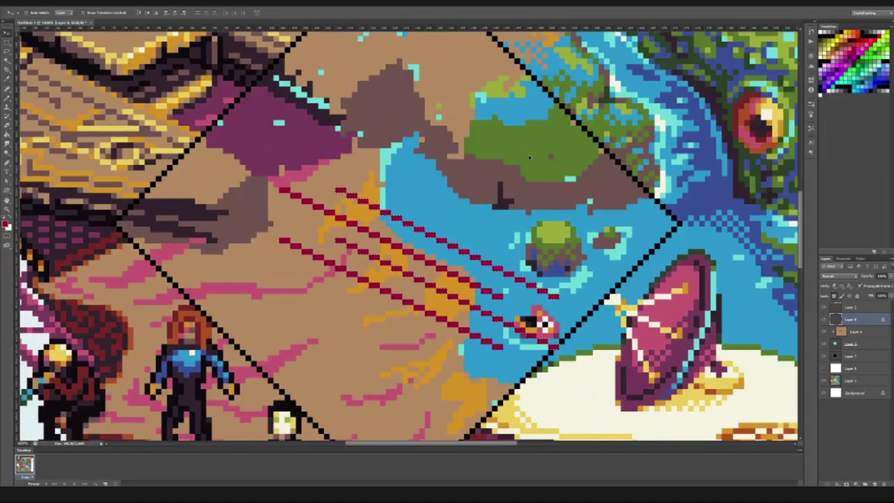
drag(329, 209, 319, 226)
- Pencil four vertical box edges and straight red edges from the box vertex
key(b)
drag(281, 189, 281, 240)
drag(394, 134, 393, 185)
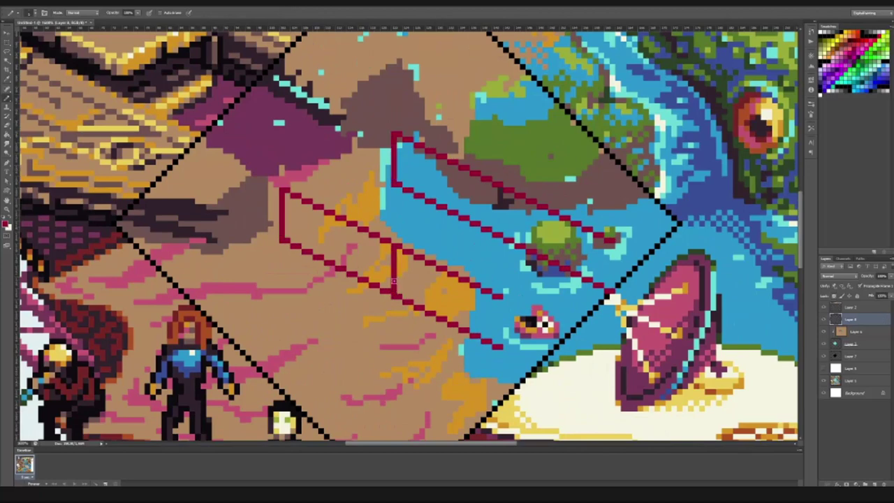
drag(393, 249, 394, 295)
drag(504, 187, 504, 239)
shift+click(500, 296)
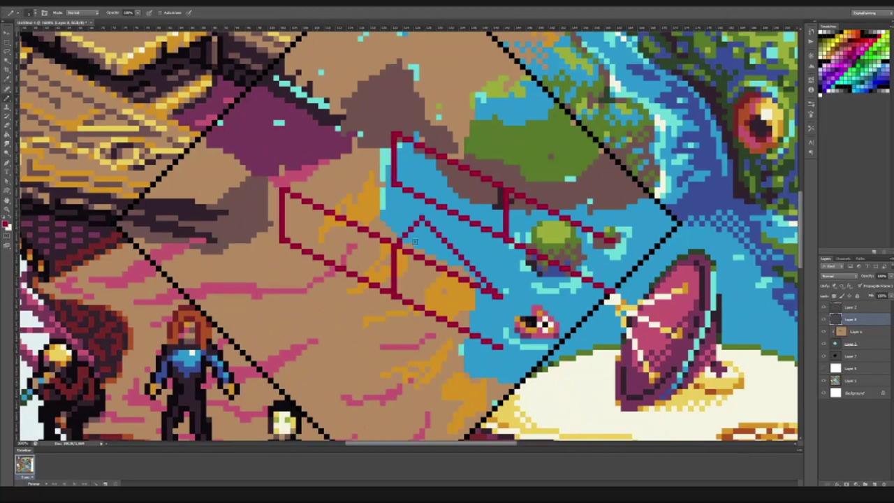
click(419, 218)
shift+click(341, 177)
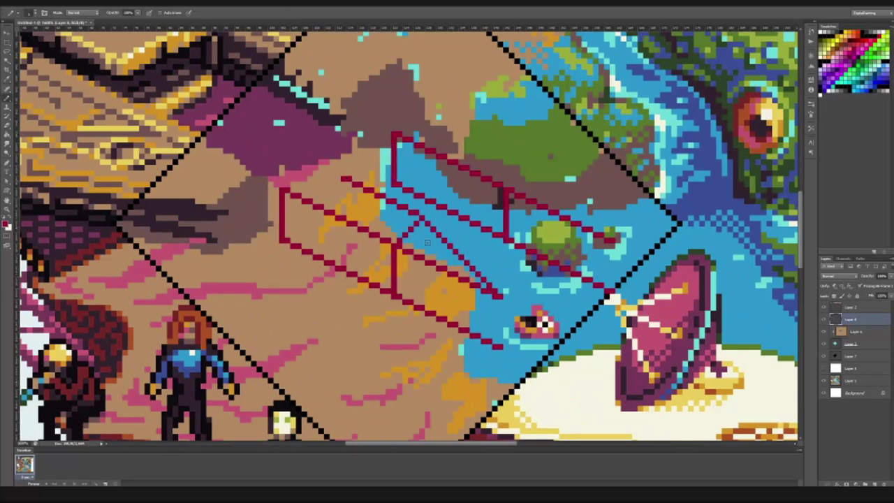
shift+click(317, 211)
- Erase the stray lower guide lines and add a red edge along the box top
drag(295, 196, 306, 31)
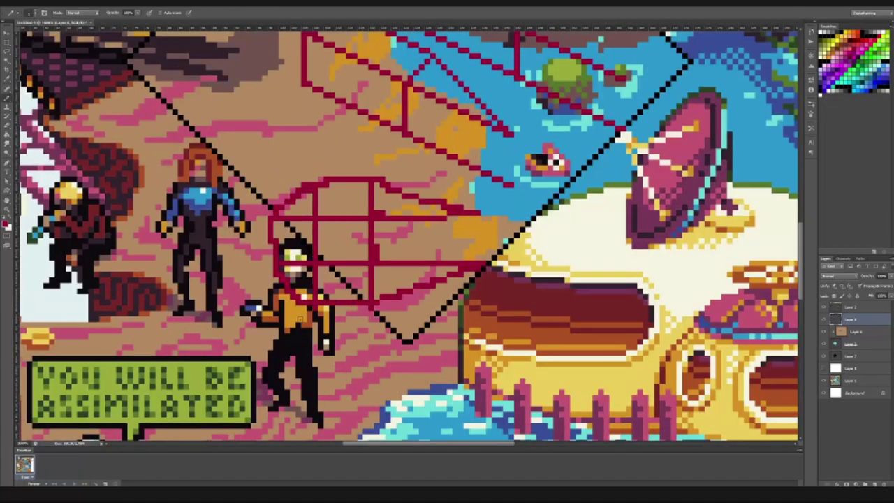
key(ctrl+alt+z)
key(ctrl+alt+z)
key(ctrl+alt+z)
drag(405, 152, 413, 235)
shift+click(321, 185)
key(e)
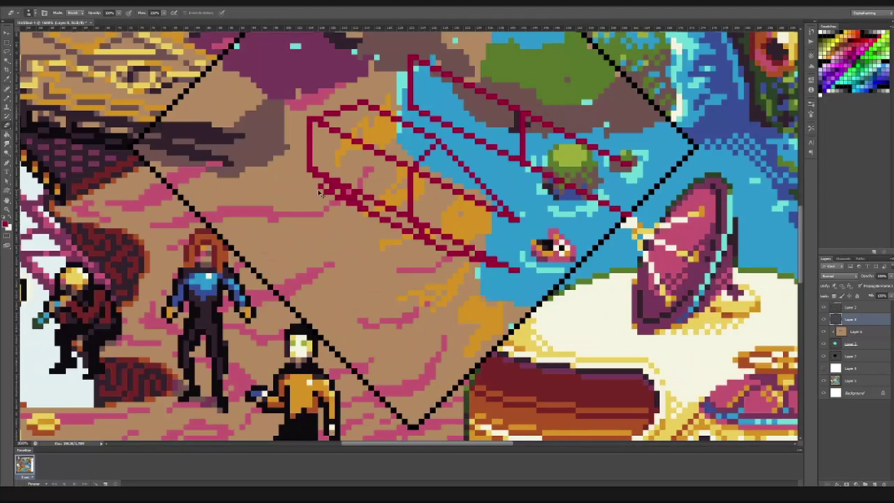
key(v)
key(ctrl+minus)
key(ctrl+minus)
key(ctrl+minus)
key(ctrl+minus)
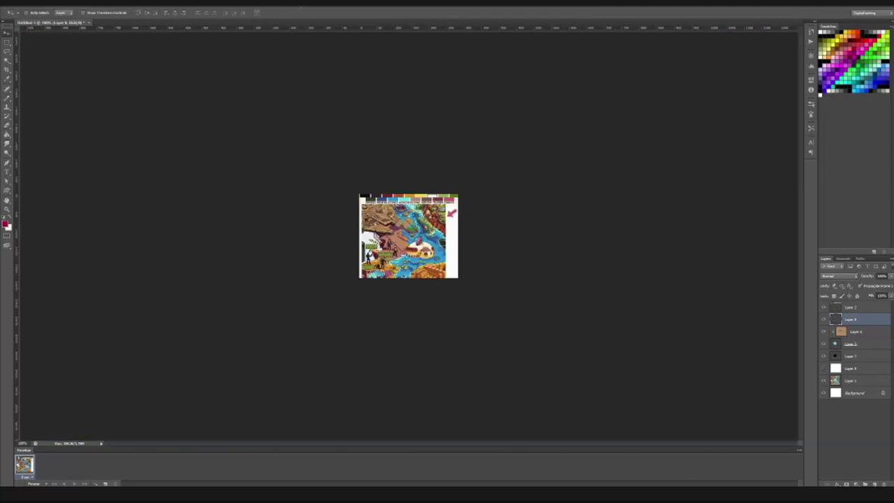
- Add a layer that lightens the artwork beneath the red sketch
key(ctrl+plus)
key(ctrl+plus)
key(ctrl+plus)
key(ctrl+j)
key(5)
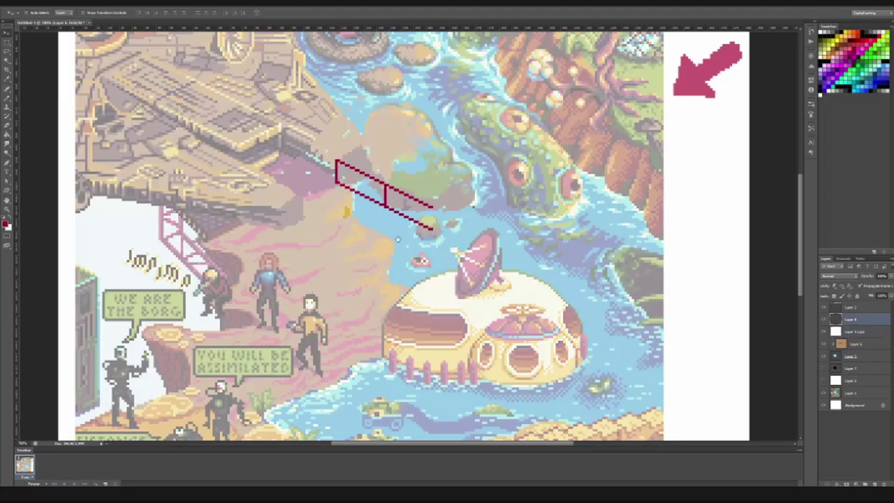
key(ctrl+plus)
drag(444, 250, 444, 233)
- Draw the diagonal from the apex to the box's tip and connect the top apexes
key(b)
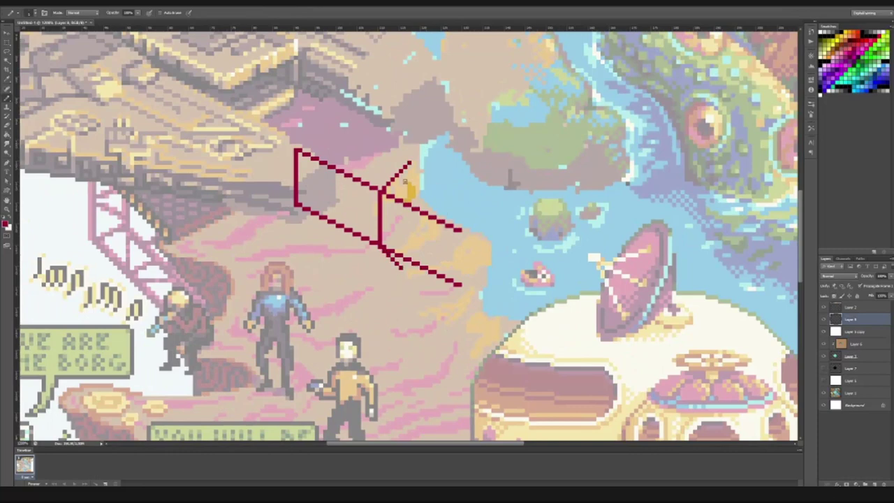
click(409, 164)
shift+click(466, 233)
key(ctrl+z)
shift+click(491, 243)
shift+click(409, 163)
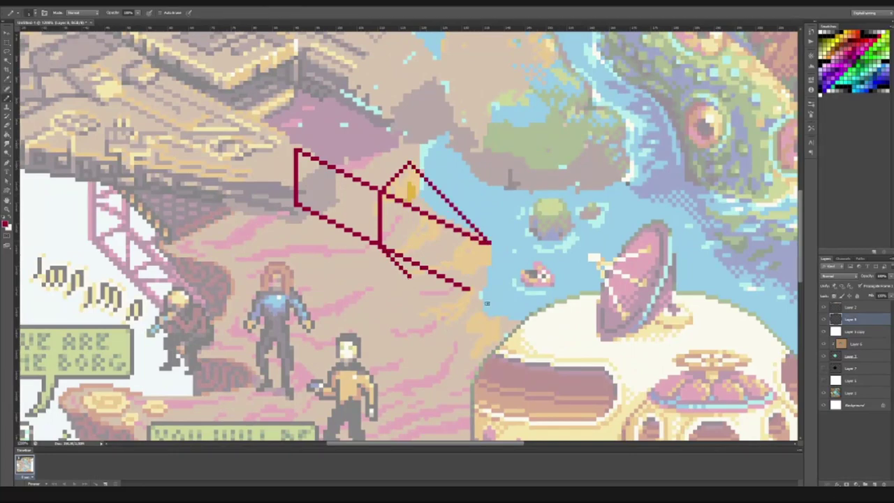
shift+click(341, 130)
shift+click(327, 137)
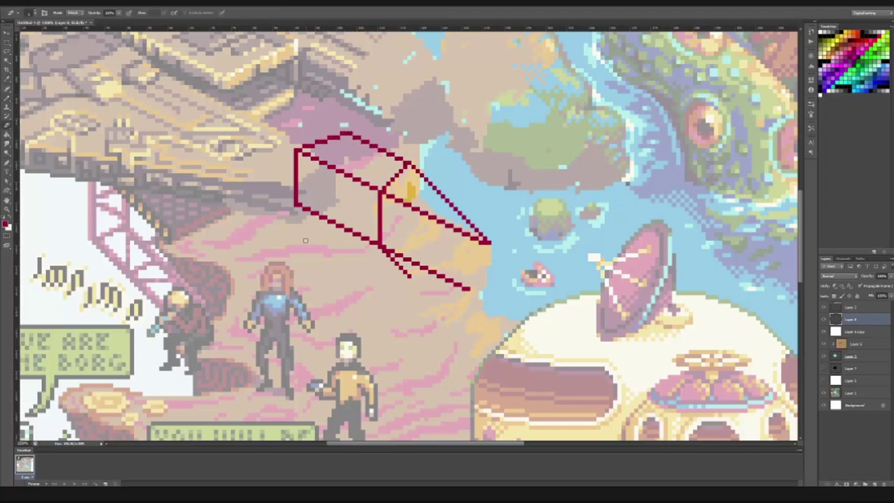
- Join the lower-left corner to the base and extend the bottom edge to the tip
click(350, 134)
shift+click(349, 243)
shift+click(297, 208)
key(e)
drag(349, 134, 349, 218)
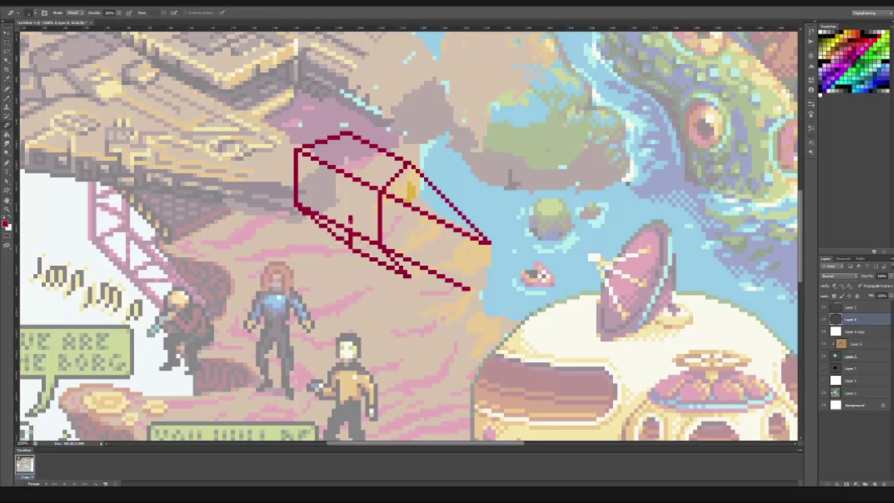
key(b)
click(486, 297)
shift+click(409, 275)
- Draw the hidden back edges inside the first red box
scroll(455, 305, up, 2)
click(349, 134)
shift+click(322, 162)
shift+click(322, 195)
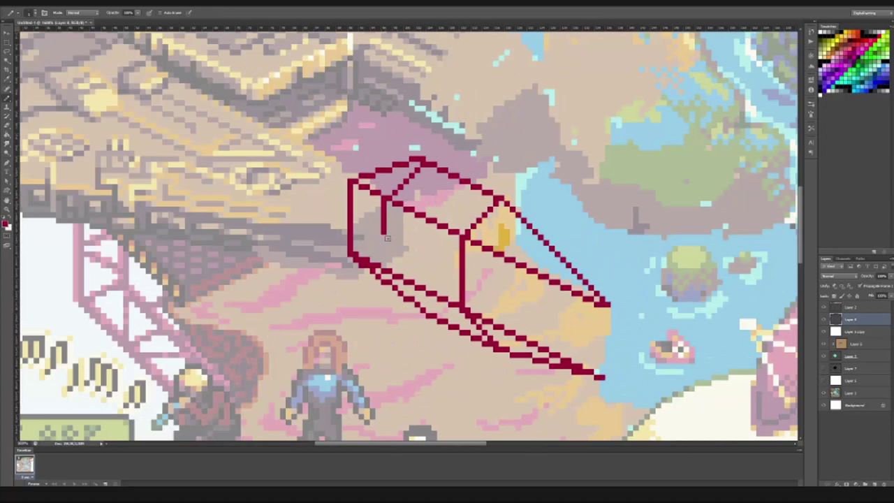
scroll(455, 305, down, 4)
- Duplicate the box and move the transformed copy to the right and down
key(v)
alt+drag(336, 270, 409, 225)
key(ctrl+z)
scroll(390, 117, up, 3)
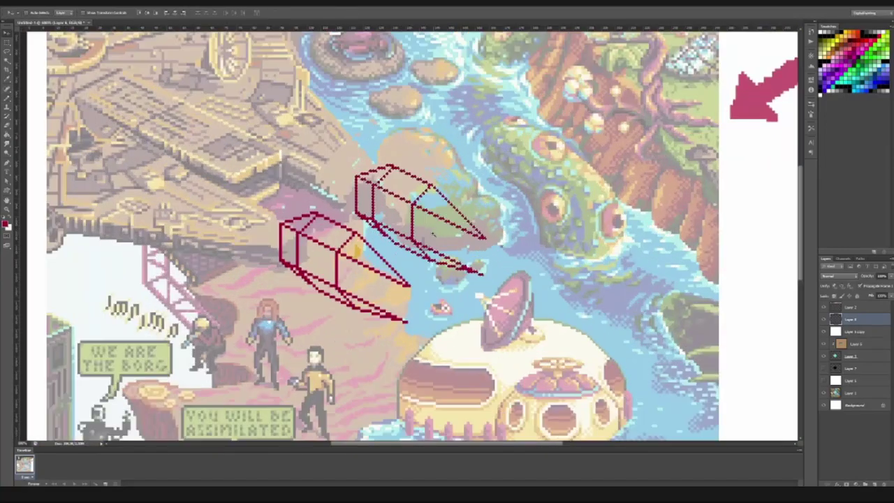
key(ctrl+z)
key(v)
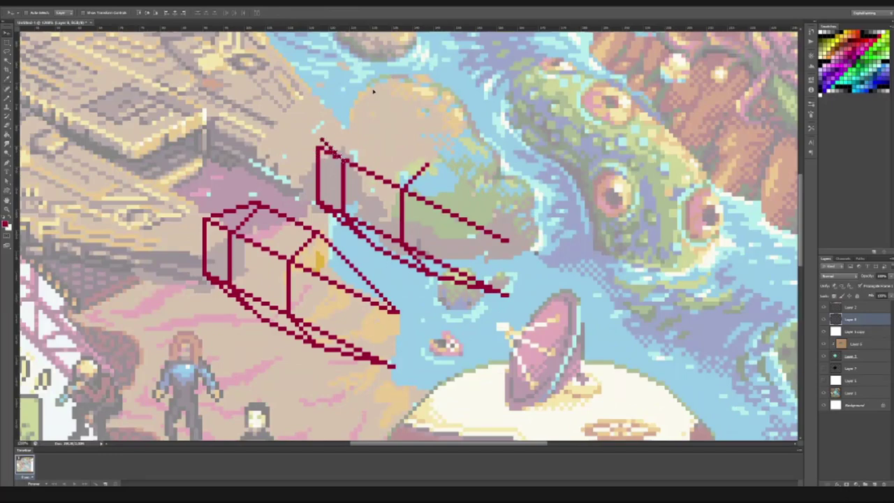
key(ctrl+alt+t)
scroll(274, 186, down, 3)
drag(407, 249, 563, 301)
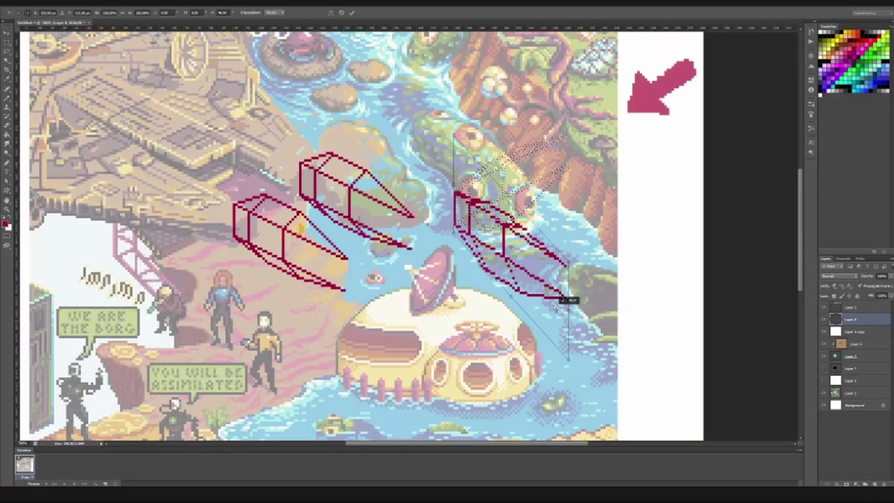
key(Return)
scroll(339, 188, up, 3)
scroll(361, 391, down, 1)
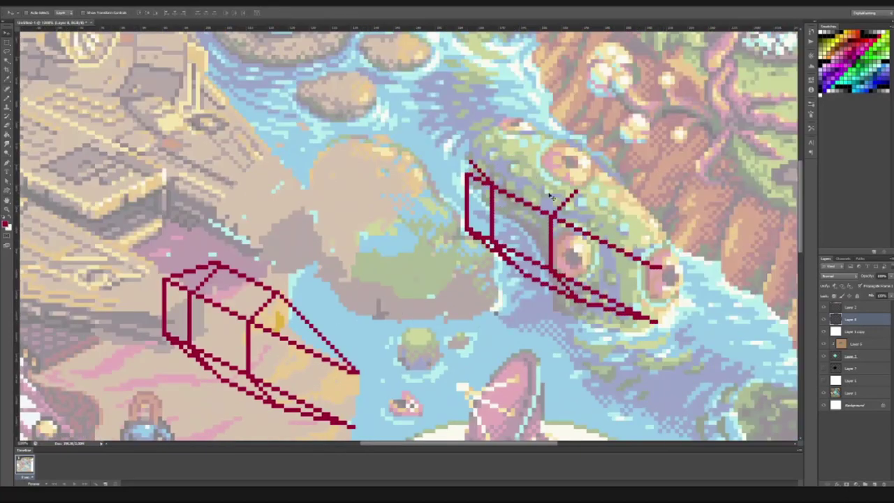
- Redraw the right box's top edge and clean up its doubled lower edge
key(b)
click(472, 163)
shift+click(657, 265)
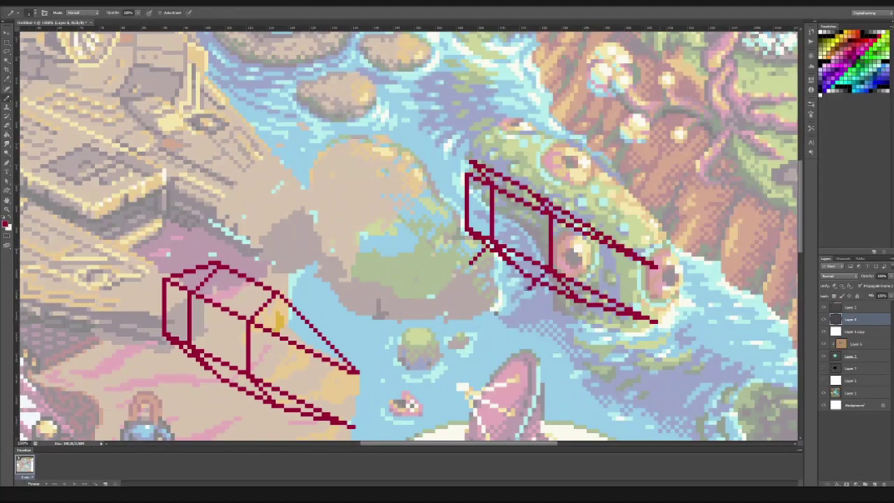
drag(489, 248, 641, 318)
shift+click(528, 290)
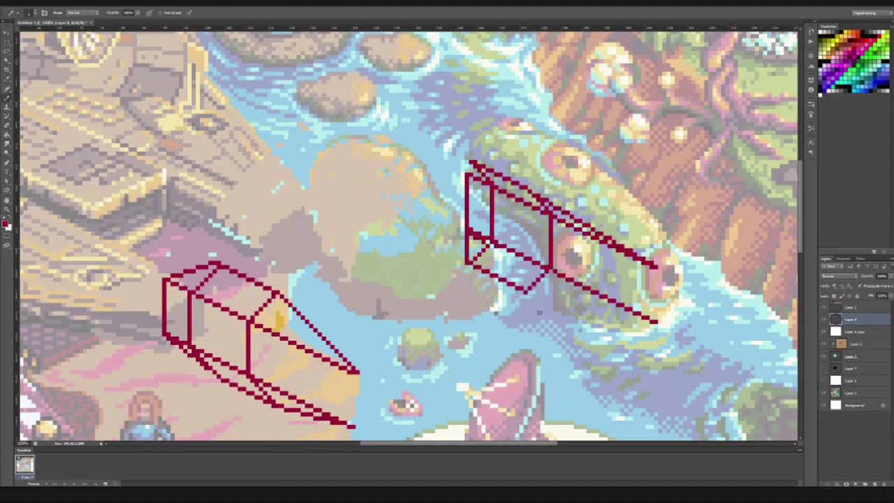
- Place the second box beside the first and scale both to fit the diamond
key(ctrl+minus)
key(v)
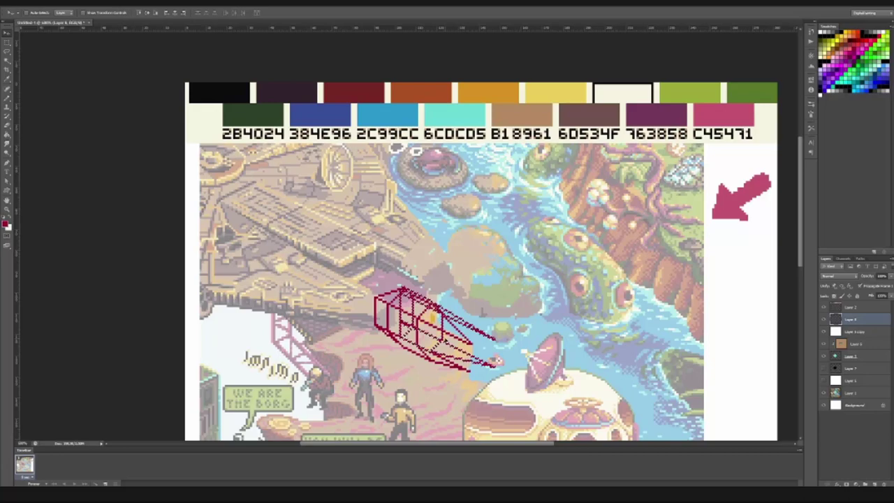
drag(432, 328, 503, 299)
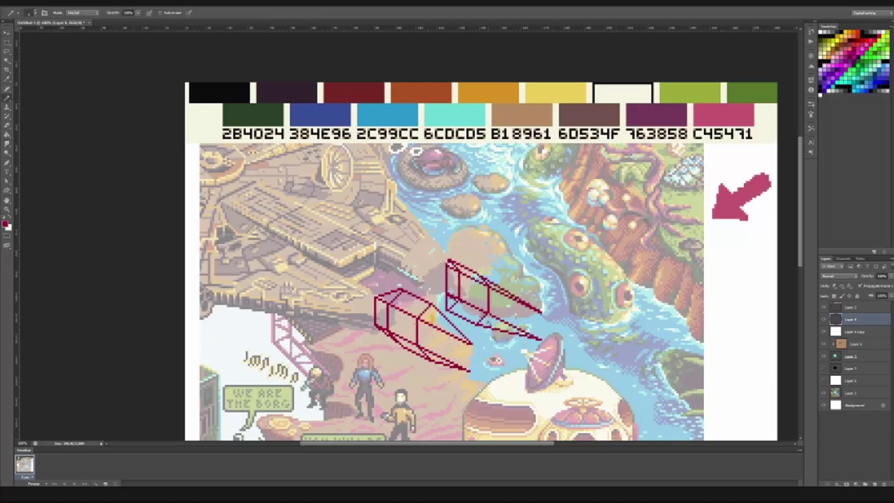
key(ctrl+plus)
key(ctrl+minus)
key(ctrl+minus)
drag(431, 259, 395, 290)
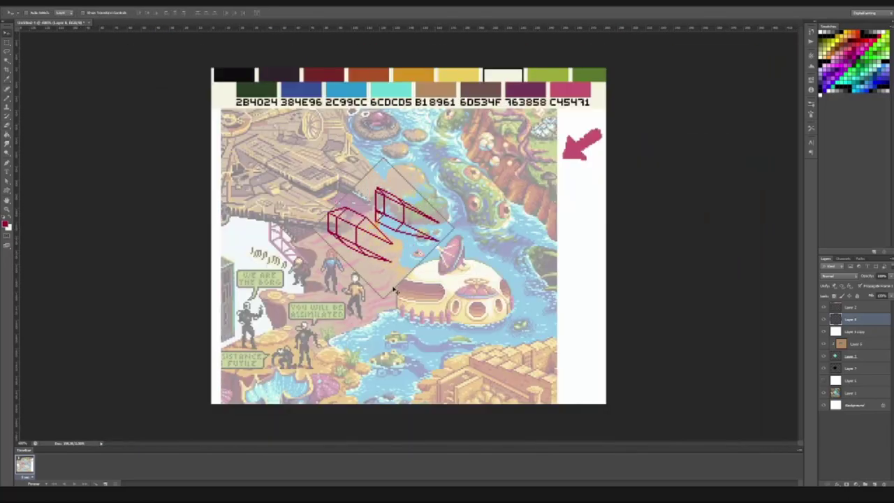
drag(399, 250, 434, 183)
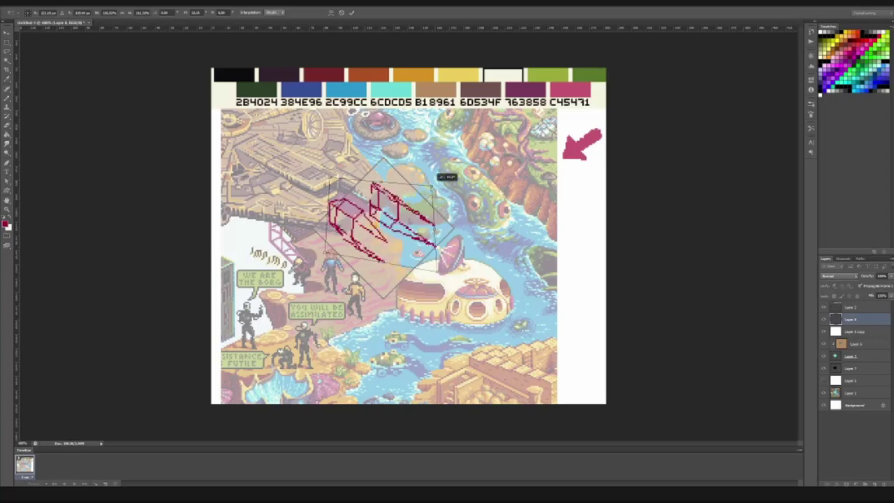
key(ctrl+plus)
- Try black brush strokes and a pasted white disc in the diamond, then undo both
key(ctrl+minus)
key(ctrl+minus)
key(ctrl+plus)
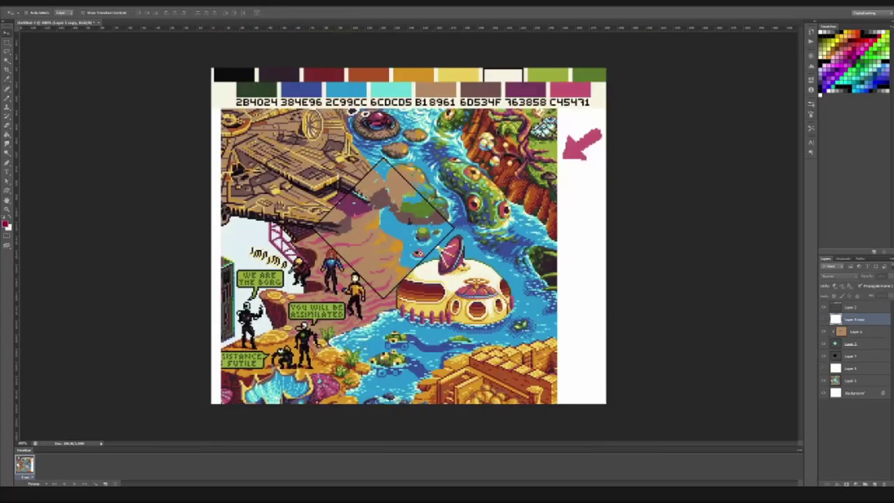
key(b)
key(d)
drag(377, 196, 405, 237)
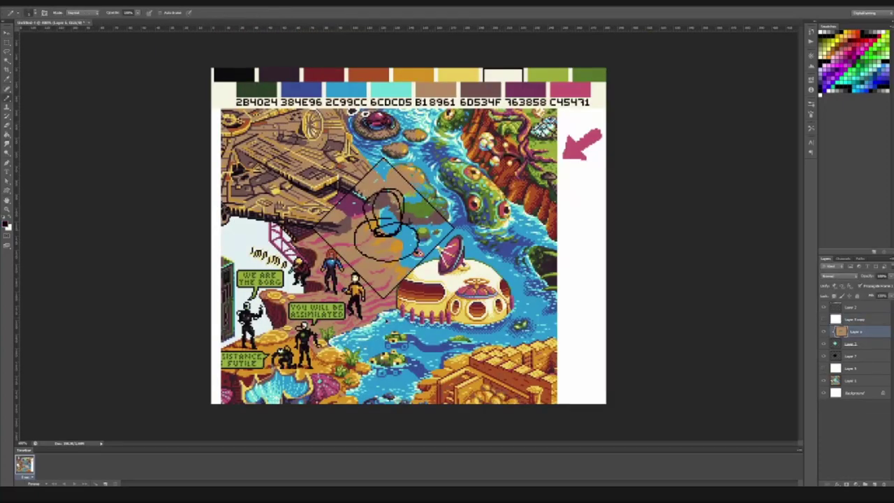
key(ctrl+z)
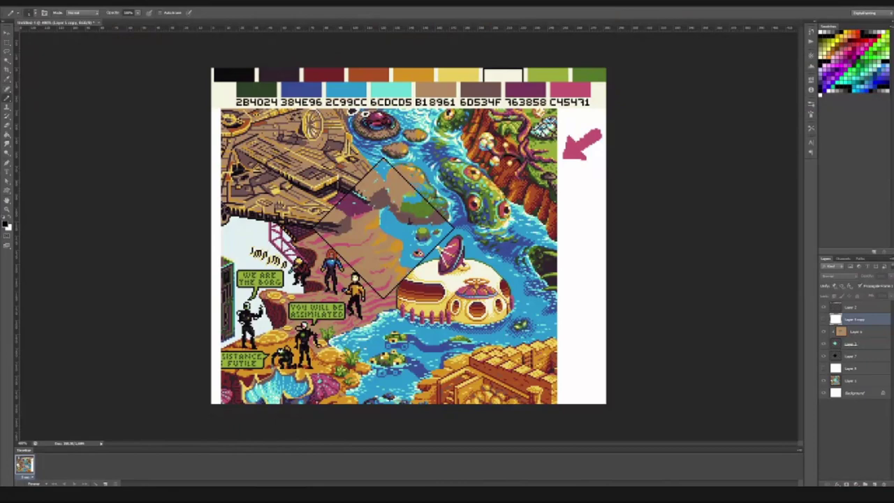
key(ctrl+v)
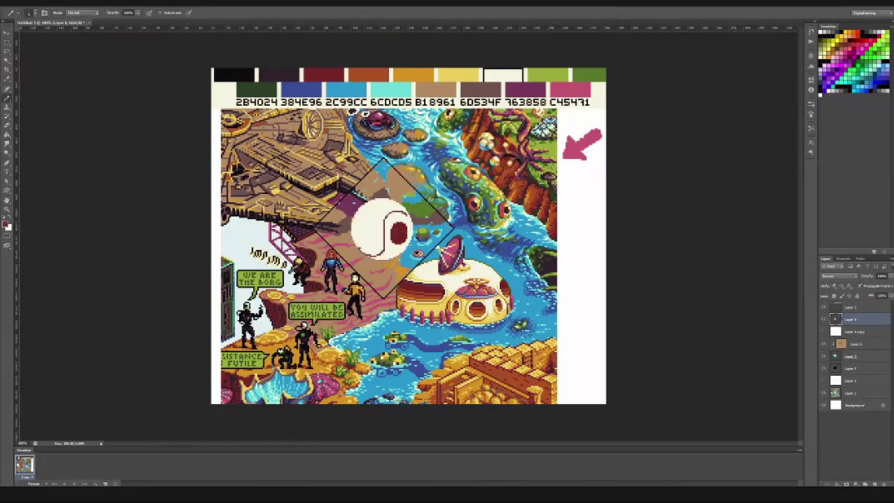
key(ctrl+z)
key(ctrl+z)
key(ctrl+z)
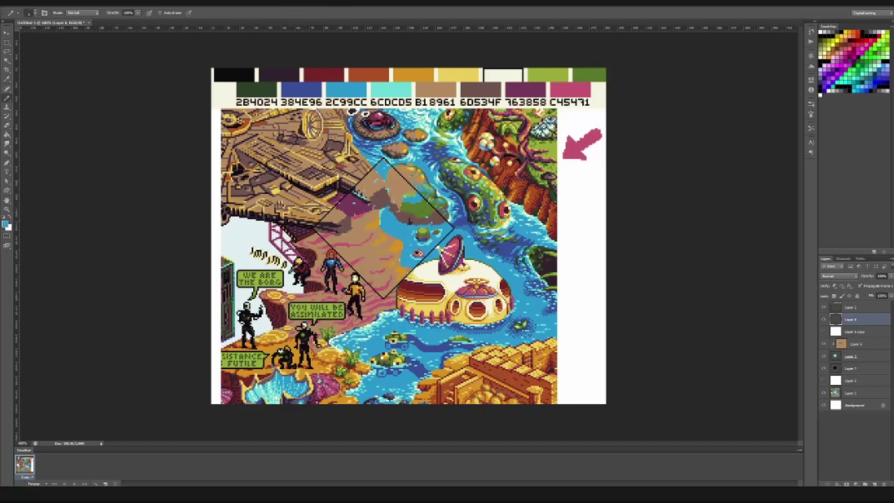
- Check the reference image, pick a brush, and paint a yellow ground patch with brown spots
key(alt+Tab)
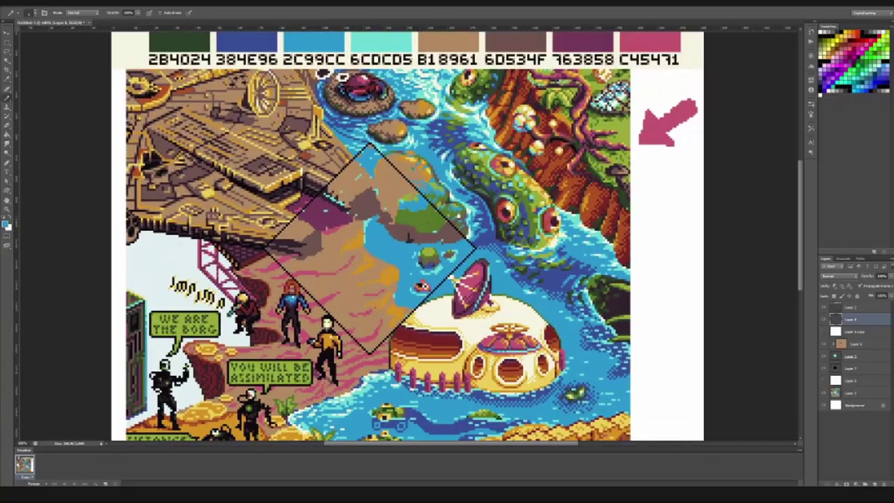
right_click(353, 292)
click(352, 292)
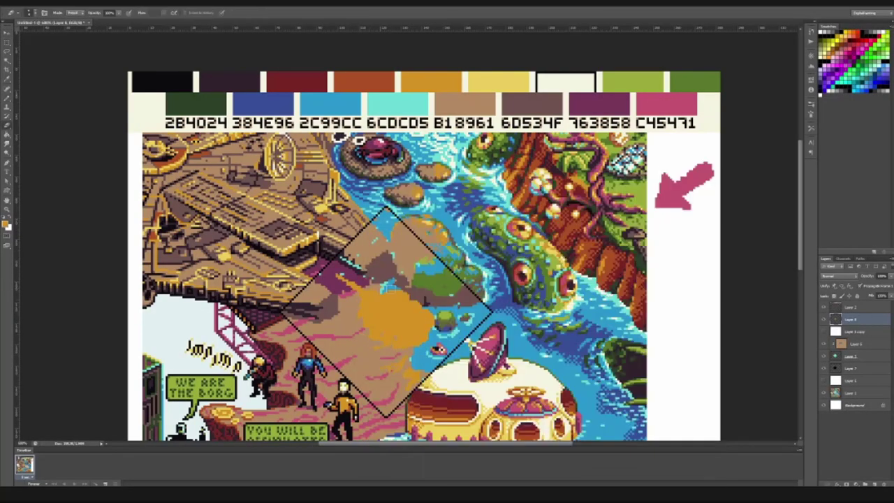
mouse_move(408, 303)
mouse_down()
mouse_move(419, 318)
mouse_move(416, 335)
mouse_up()
mouse_move(357, 328)
mouse_down()
mouse_move(370, 349)
mouse_move(360, 315)
mouse_move(380, 332)
mouse_move(381, 288)
mouse_move(383, 304)
mouse_up()
key(alt+tab)
- On the figure's layer, paint the black Predator body and erase stray pixels from its head
key(v)
key(alt+bracketright)
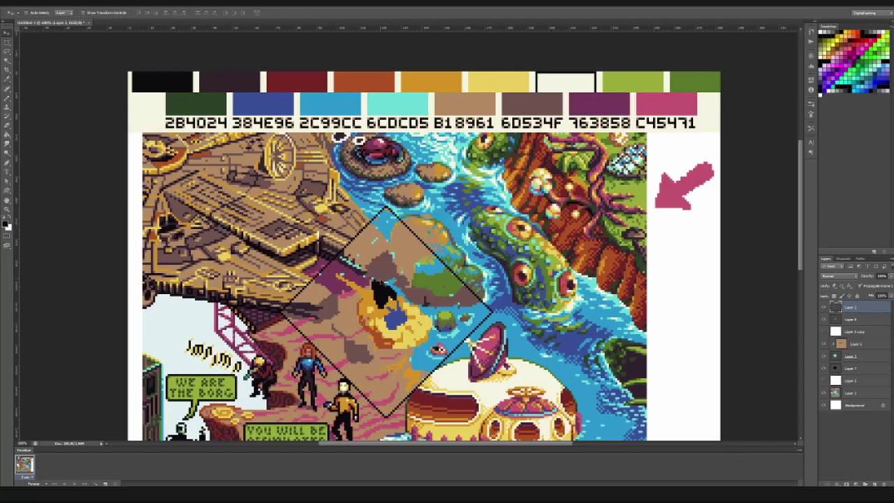
key(alt+bracketleft)
key(b)
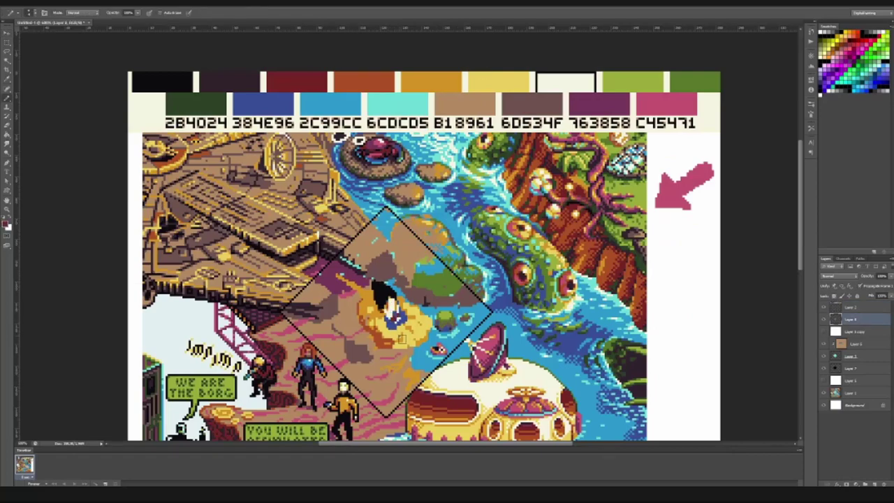
scroll(382, 300, up, 1)
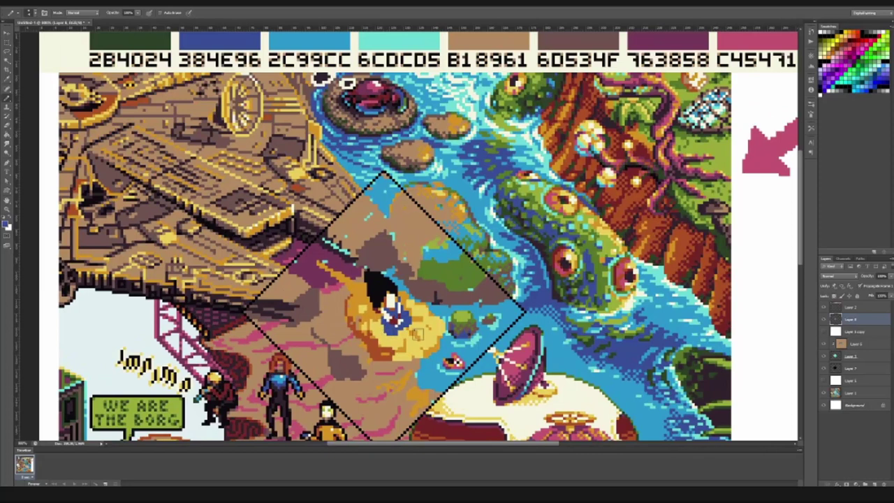
alt+click(376, 299)
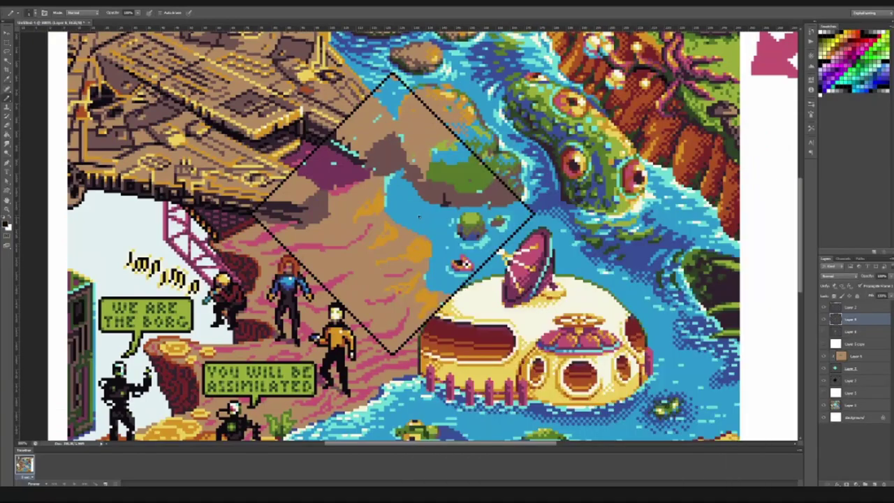
mouse_move(409, 209)
mouse_down()
mouse_move(401, 236)
mouse_move(409, 247)
mouse_move(385, 252)
mouse_move(363, 222)
mouse_move(398, 282)
mouse_move(416, 280)
mouse_up()
key(e)
mouse_move(414, 208)
mouse_down()
mouse_move(404, 210)
mouse_move(428, 265)
mouse_move(395, 301)
mouse_move(419, 300)
mouse_move(418, 310)
mouse_move(412, 292)
mouse_up()
- Nudge the Predator figure up and left in the diamond and sample a dark armour colour
key(b)
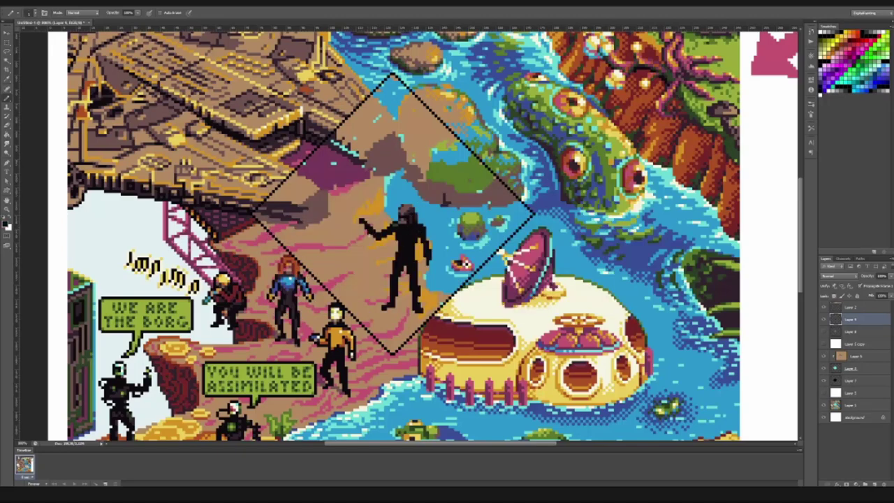
drag(409, 237, 394, 211)
key(v)
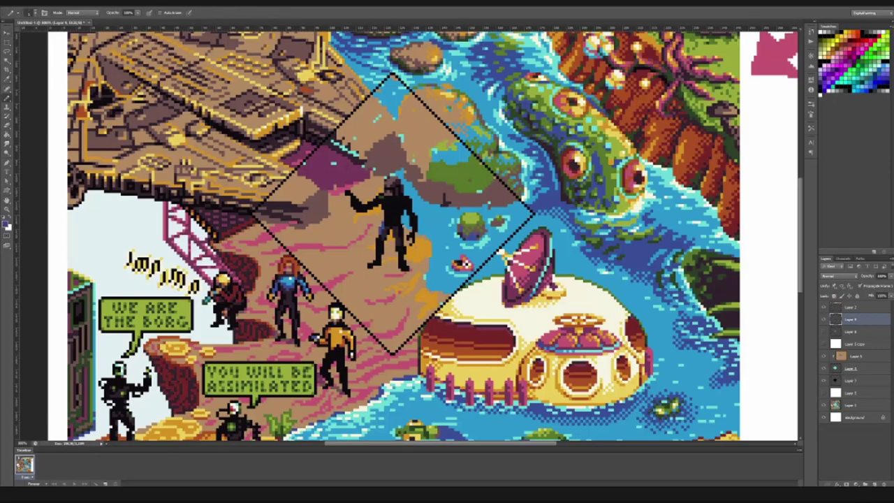
scroll(394, 226, down, 2)
scroll(394, 226, up, 2)
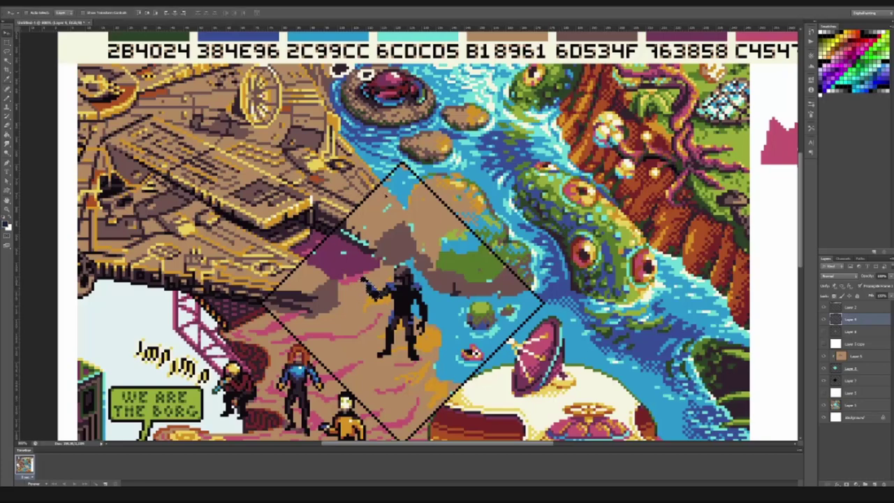
alt+click(379, 306)
scroll(411, 324, down, 1)
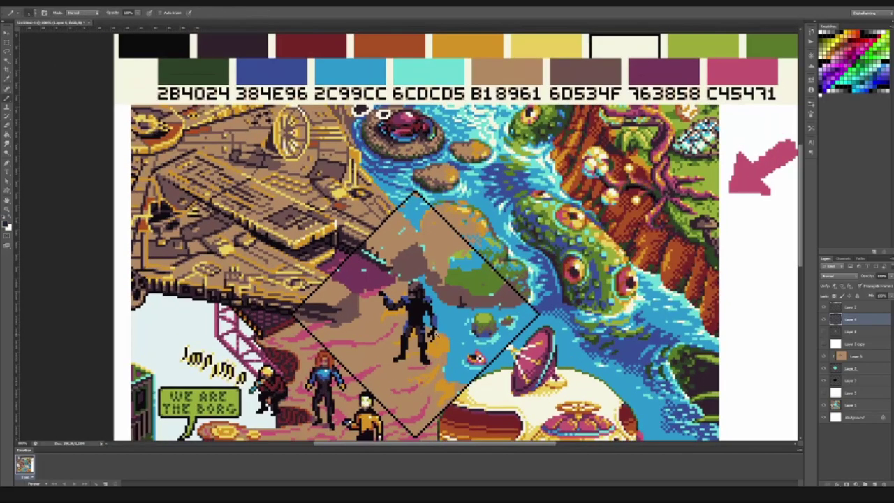
scroll(410, 324, up, 2)
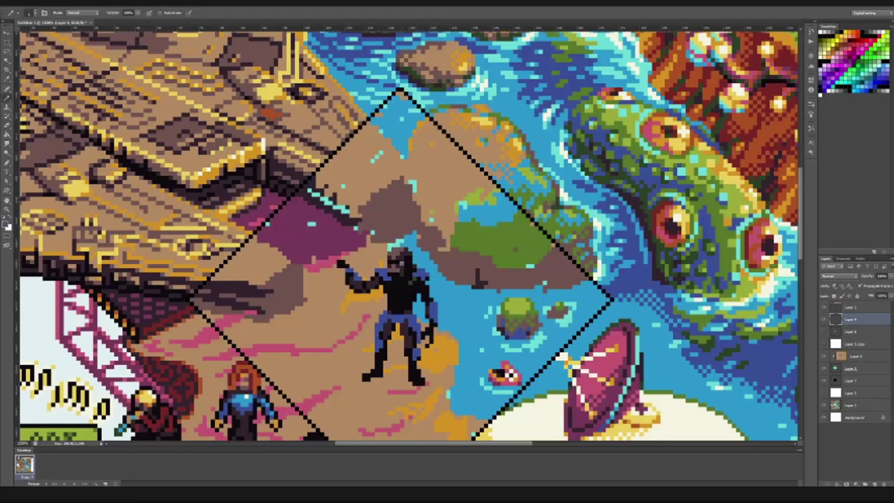
- Paint a cream spine shape held out beside the Predator
key(ctrl+0)
scroll(395, 301, up, 5)
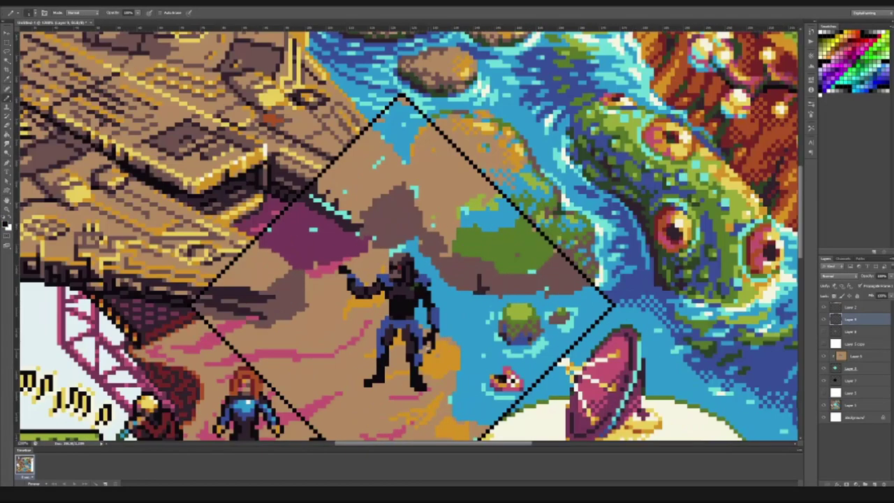
key(ctrl+0)
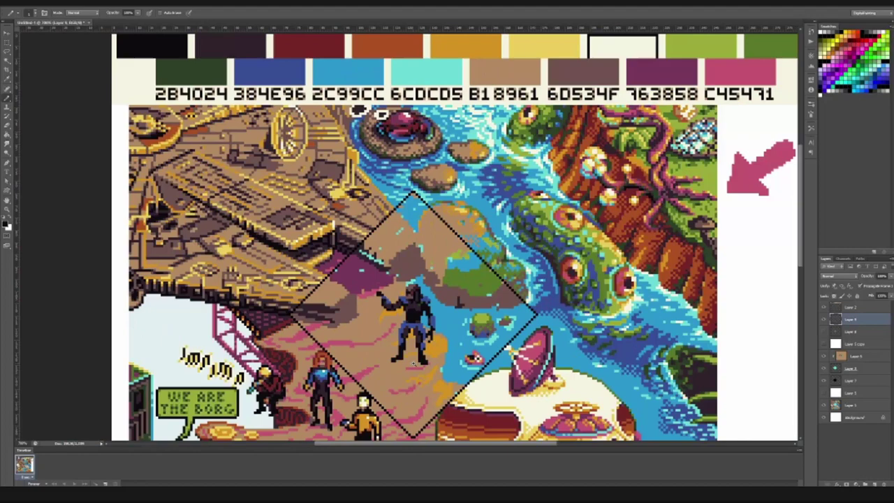
scroll(398, 334, up, 5)
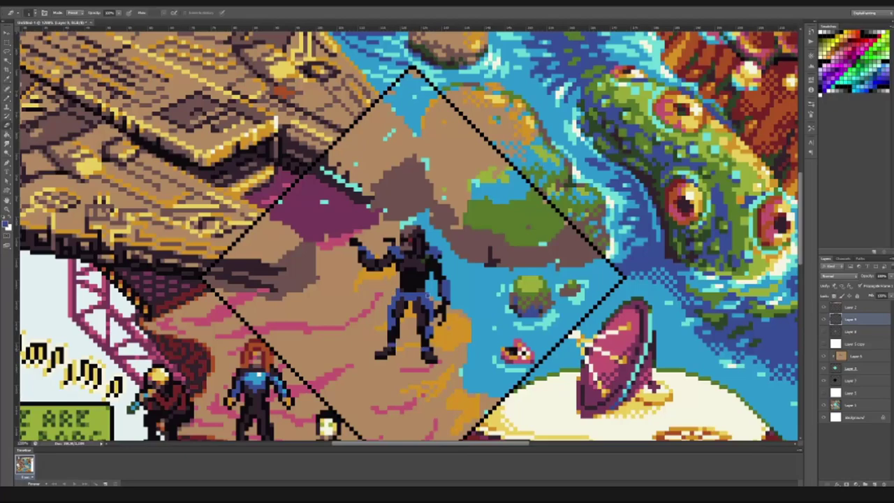
key(ctrl+0)
scroll(410, 230, up, 5)
key(ctrl+0)
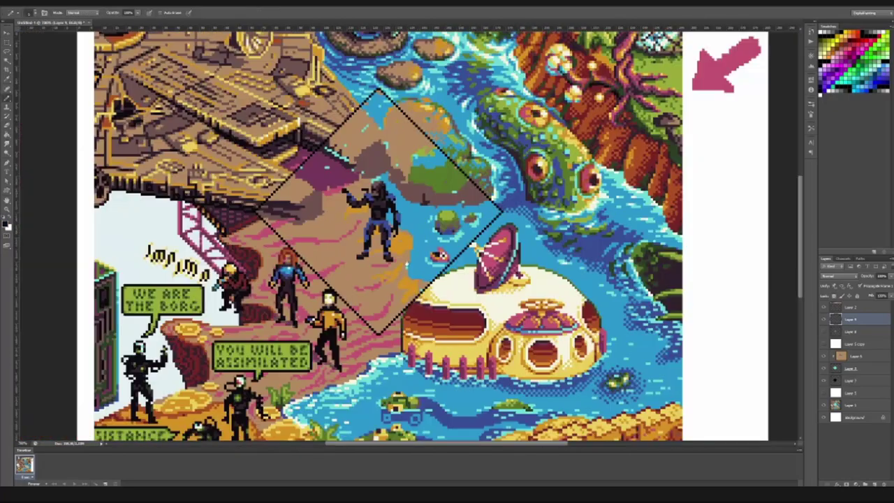
scroll(411, 231, up, 5)
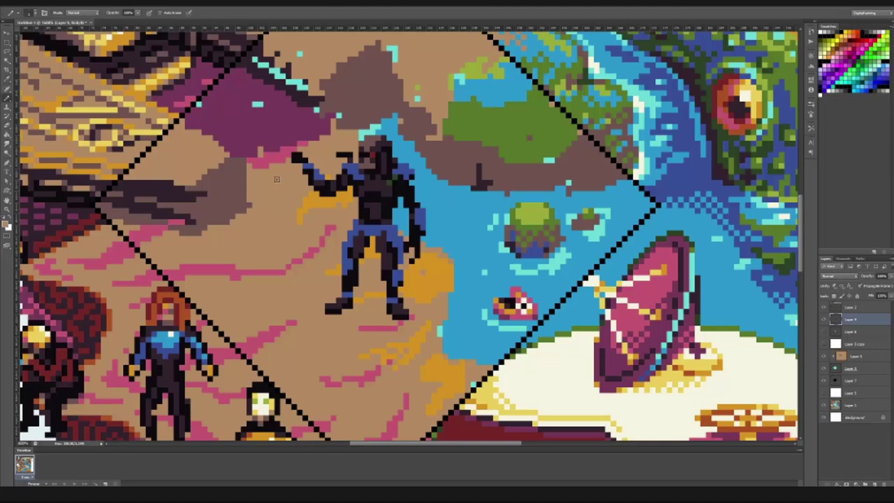
key(ctrl+0)
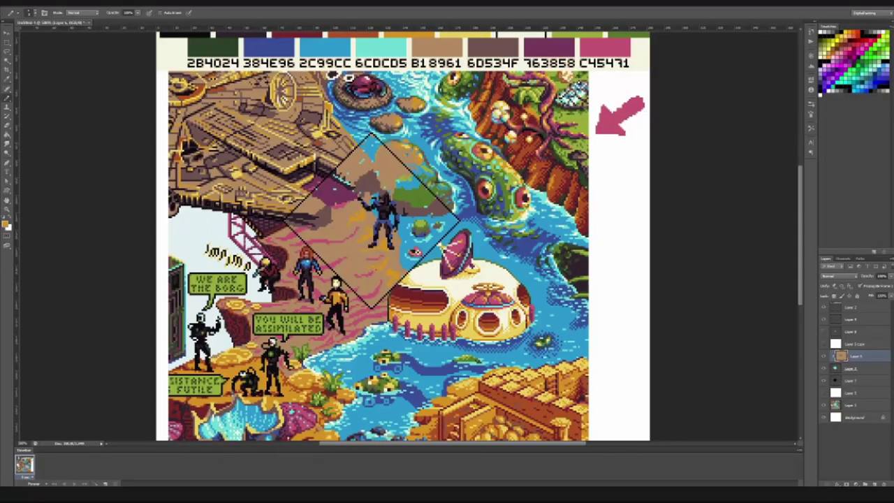
key(ctrl+plus)
key(ctrl+plus)
mouse_move(369, 241)
mouse_down()
mouse_move(434, 216)
mouse_move(410, 222)
mouse_up()
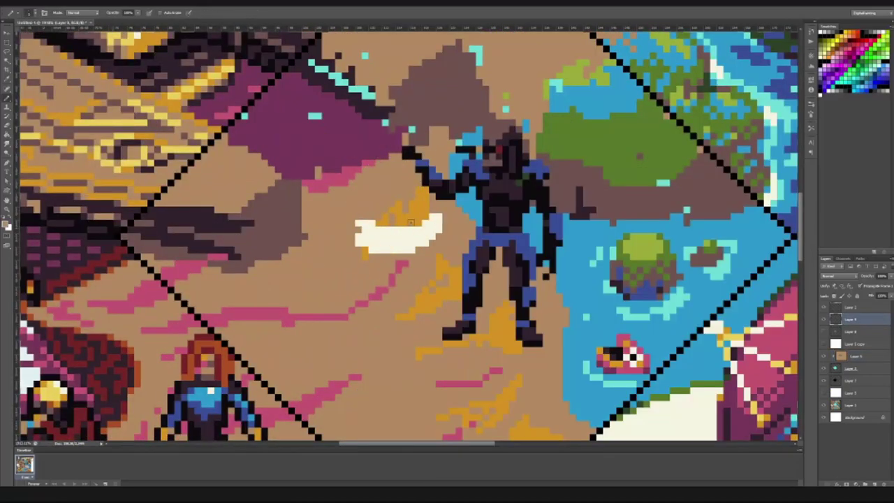
- Shade the spine trophy with yellow and brown and fill in more cream pixels
key(ctrl+0)
key(ctrl+plus)
key(ctrl+plus)
key(ctrl+plus)
mouse_move(482, 301)
mouse_down()
mouse_move(377, 329)
mouse_move(397, 333)
mouse_up()
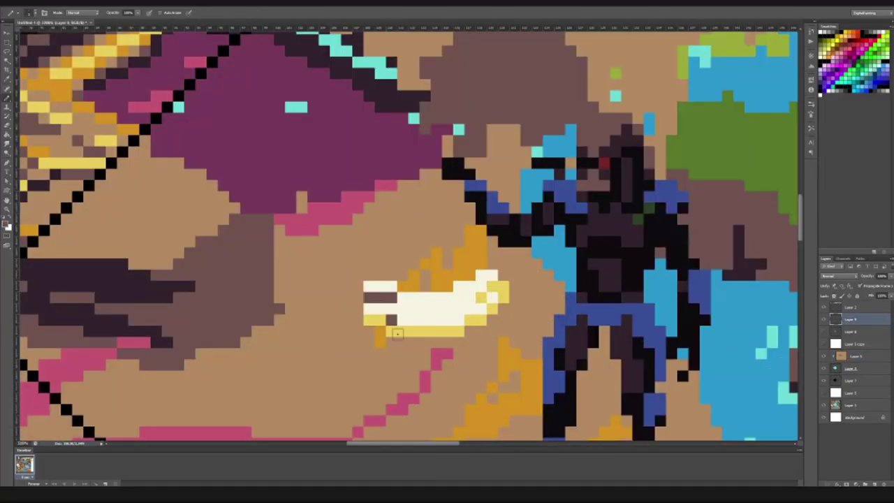
key(ctrl+minus)
key(ctrl+minus)
key(ctrl+minus)
key(ctrl+plus)
key(ctrl+plus)
key(ctrl+plus)
key(ctrl+plus)
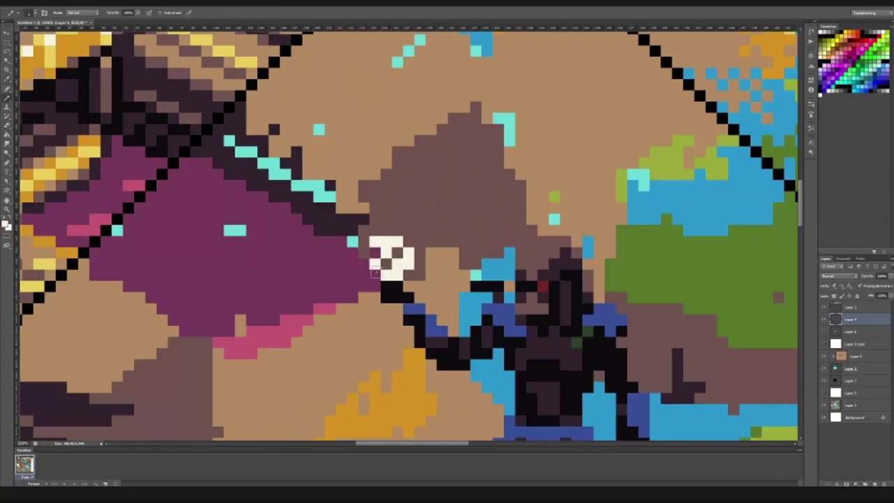
key(ctrl+minus)
drag(409, 237, 410, 307)
key(ctrl+0)
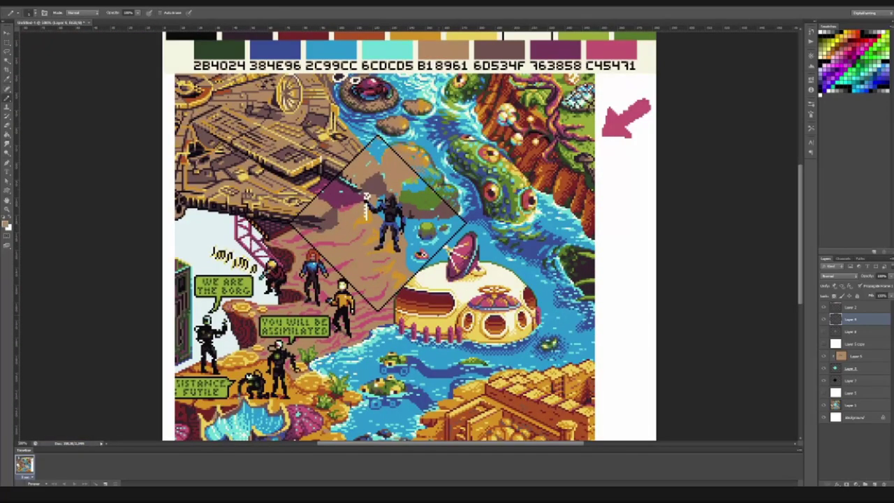
key(ctrl+plus)
alt+click(363, 207)
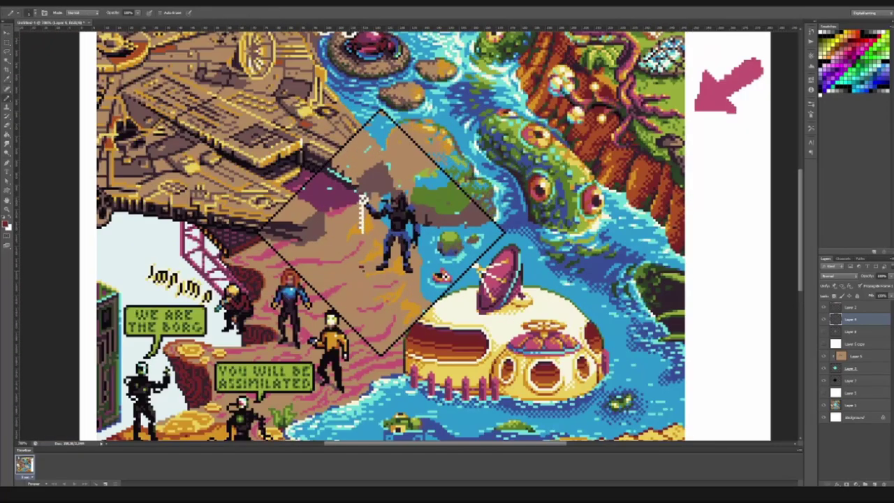
key(ctrl+minus)
- Move the Predator aside, paint green jungle ground in the diamond, and move it back
key(ctrl+plus)
drag(399, 230, 555, 185)
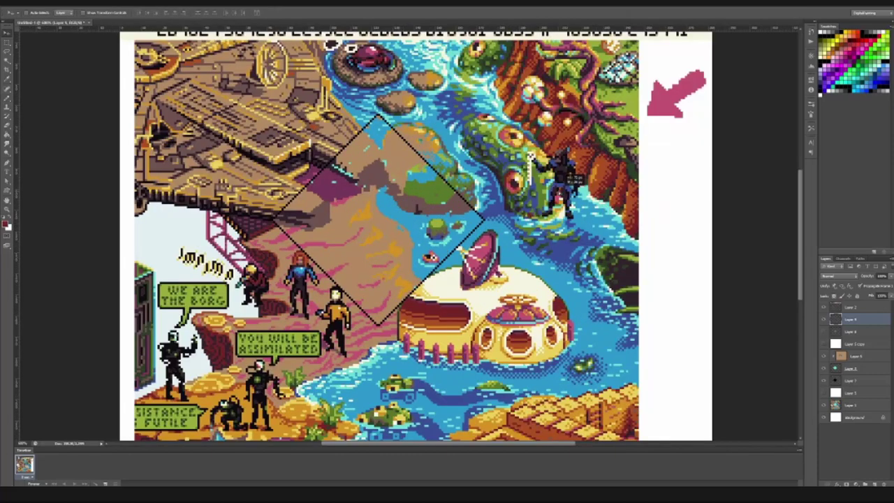
alt+click(422, 200)
mouse_move(349, 251)
mouse_down()
mouse_move(418, 210)
mouse_move(440, 224)
mouse_up()
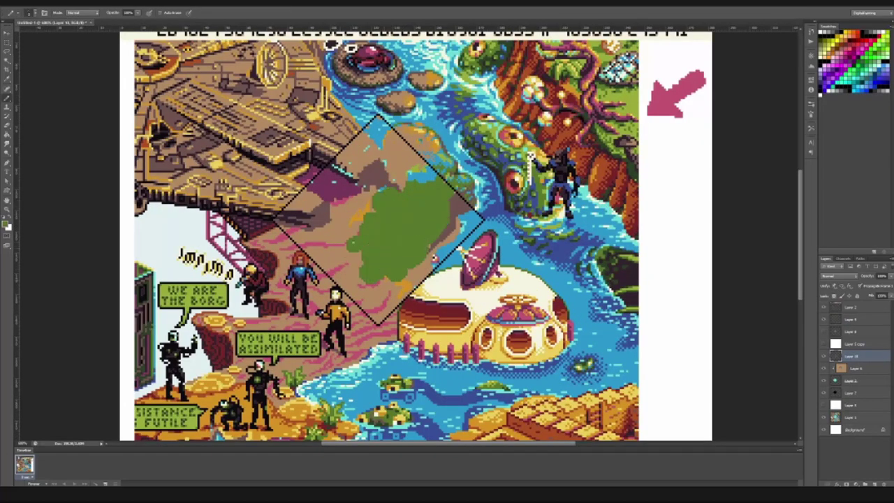
drag(559, 185, 458, 244)
- Sample the Predator's blue armour and the tan ground colour from the artwork
key(ctrl+plus)
key(b)
alt+click(469, 245)
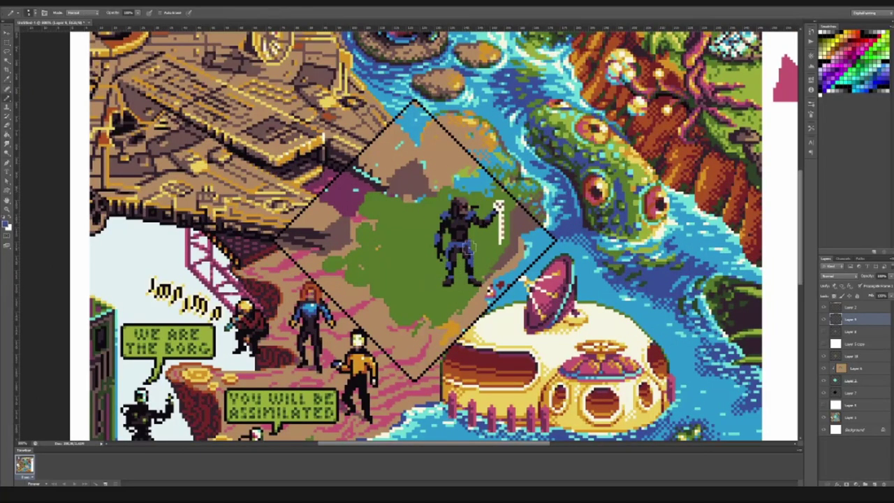
drag(474, 260, 503, 290)
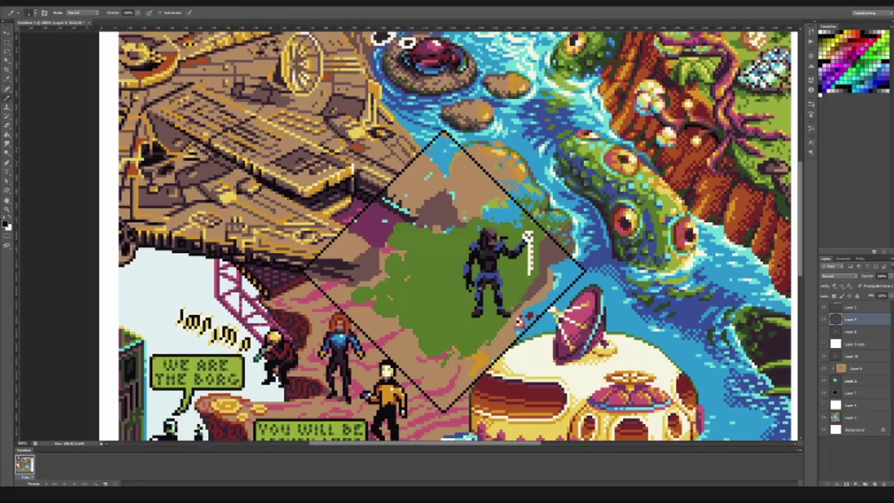
key(v)
ctrl+click(440, 145)
key(b)
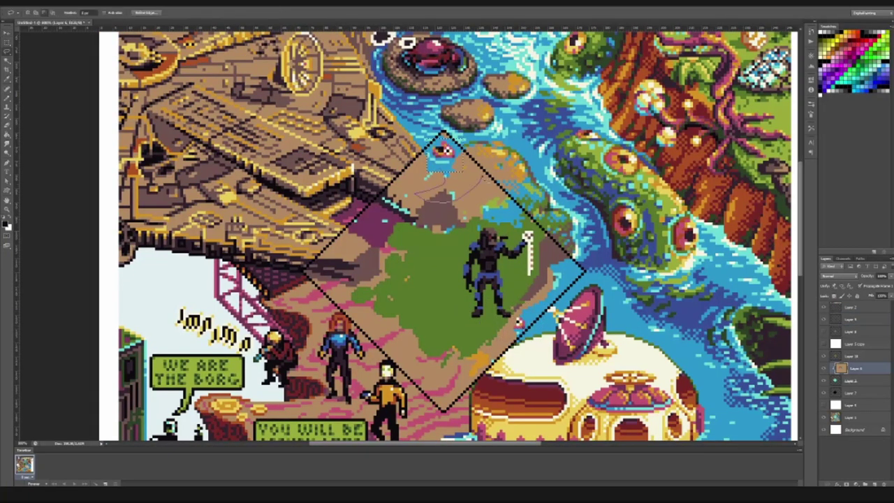
alt+click(442, 148)
- Add new layers and pencil a dark red vine stalk behind the Predator
scroll(427, 252, down, 1)
key(ctrl+shift+alt+n)
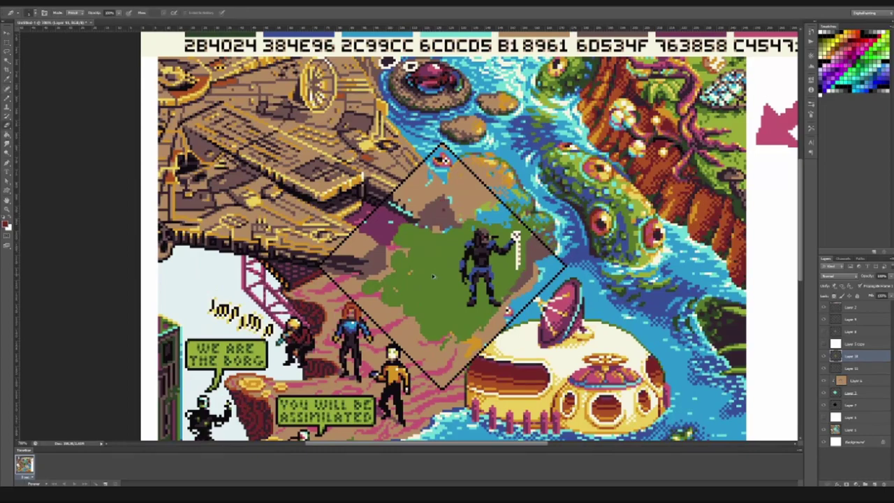
key(ctrl+shift+alt+n)
drag(444, 200, 434, 273)
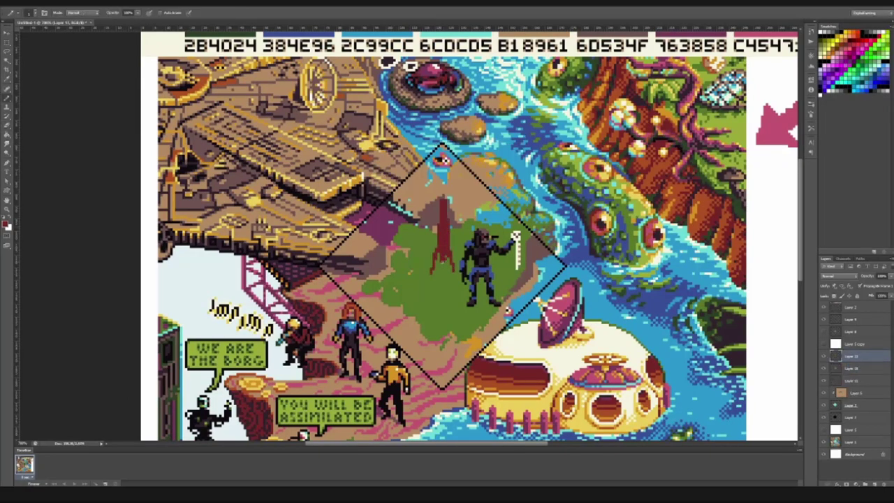
- Add darker shading strokes along the red pole
scroll(441, 245, down, 1)
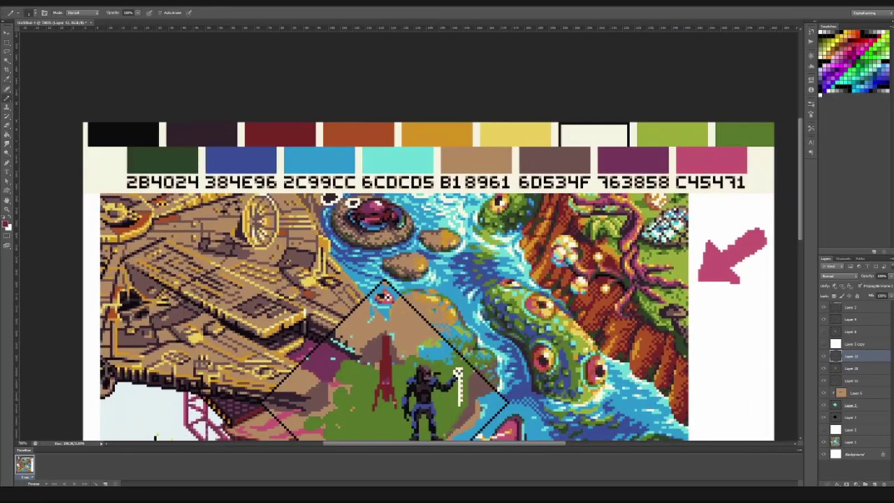
scroll(441, 244, up, 3)
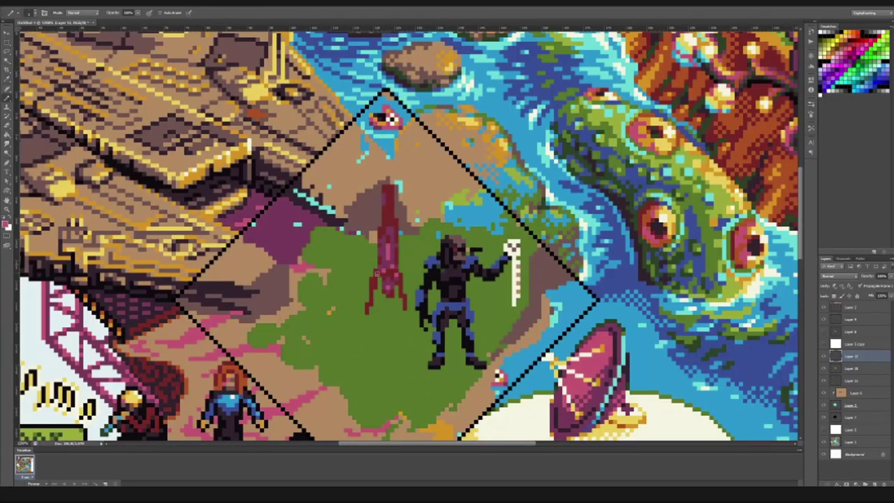
scroll(403, 307, down, 2)
scroll(403, 307, up, 2)
mouse_move(391, 245)
mouse_down()
mouse_move(383, 278)
mouse_move(377, 256)
mouse_move(393, 280)
mouse_up()
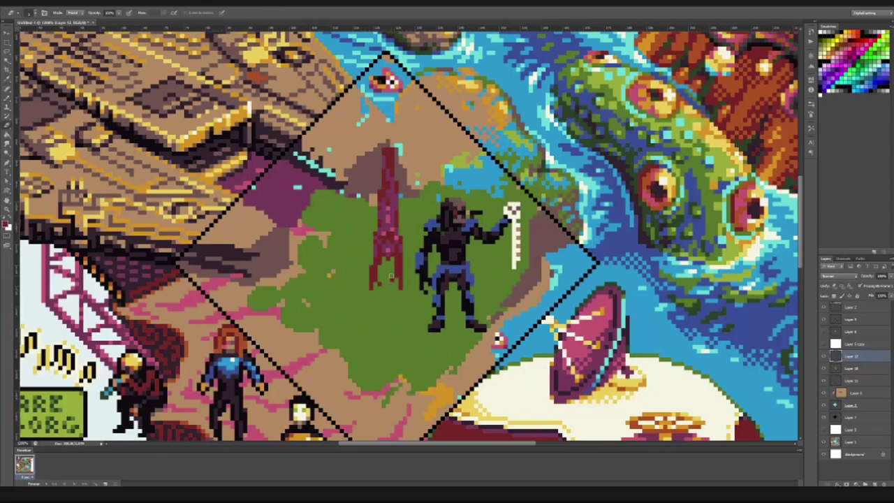
scroll(404, 307, down, 3)
scroll(403, 308, up, 2)
scroll(403, 307, up, 1)
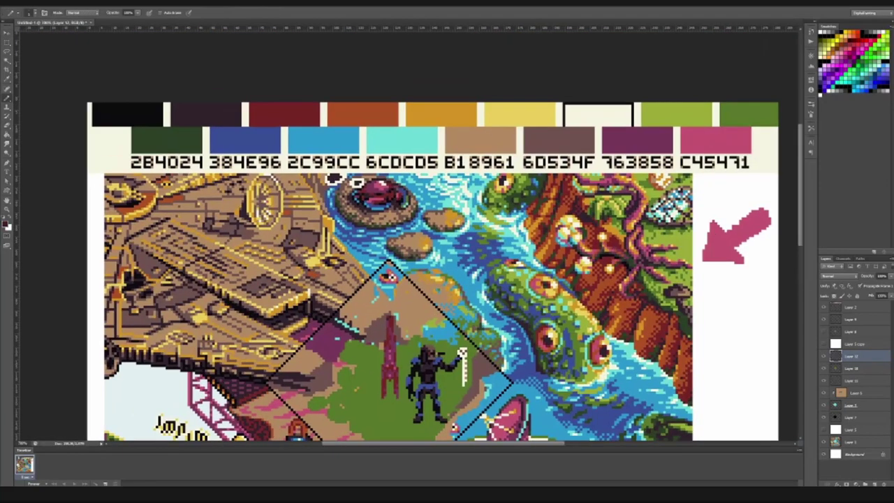
scroll(359, 240, up, 3)
drag(359, 239, 343, 209)
- Shade the underside of the Falcon's ledge in dark brown
scroll(343, 210, down, 4)
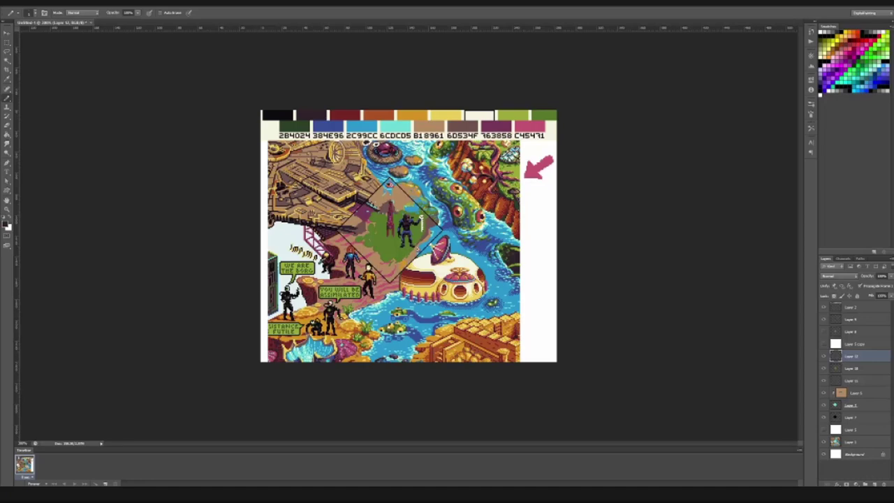
scroll(447, 230, up, 3)
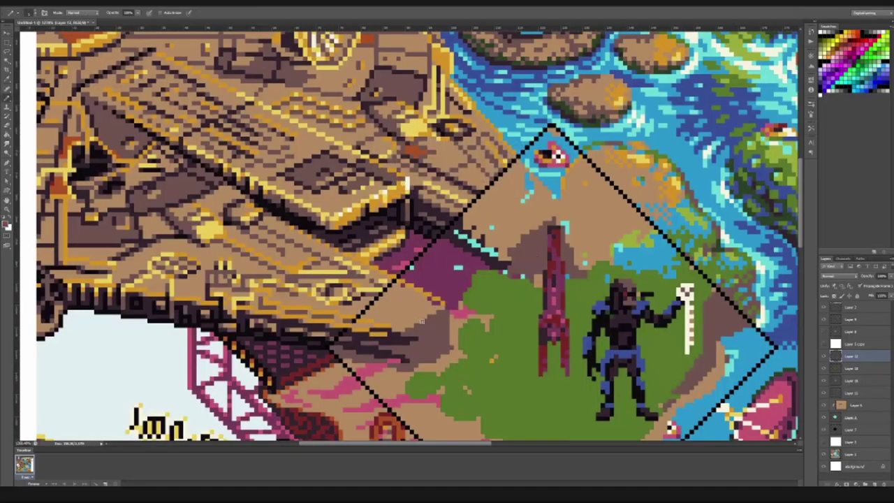
mouse_move(422, 321)
mouse_down()
mouse_move(429, 335)
mouse_move(427, 303)
mouse_move(398, 316)
mouse_up()
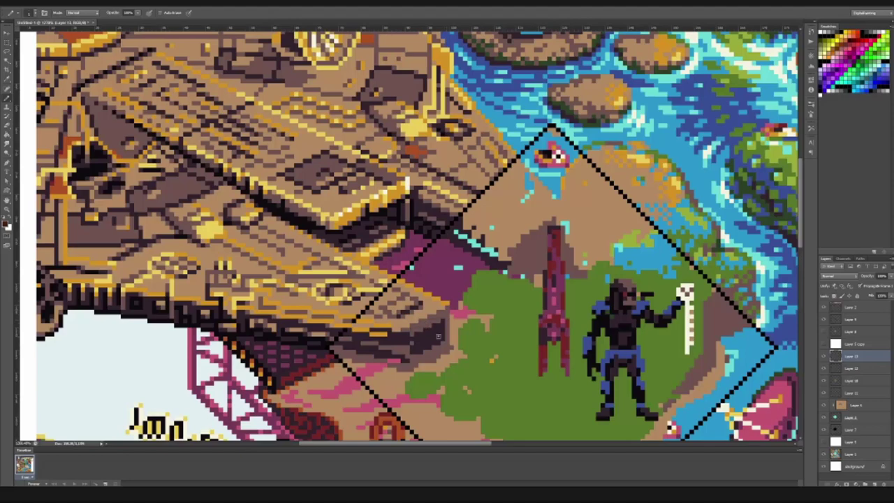
mouse_move(426, 334)
mouse_down()
mouse_move(337, 350)
mouse_move(450, 356)
mouse_up()
scroll(451, 357, down, 2)
scroll(450, 356, down, 2)
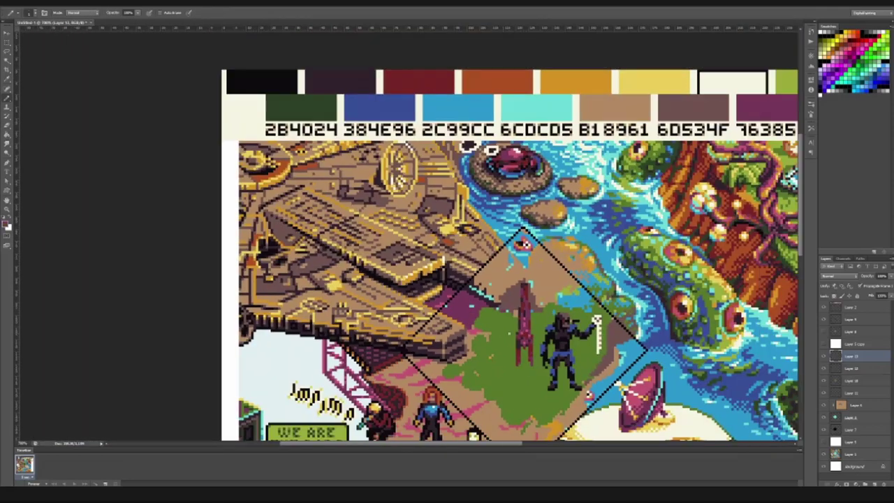
scroll(449, 349, up, 4)
key(space)
- Draw a red guide line across the tile and darken the pixels along the ledge edge
scroll(518, 225, down, 3)
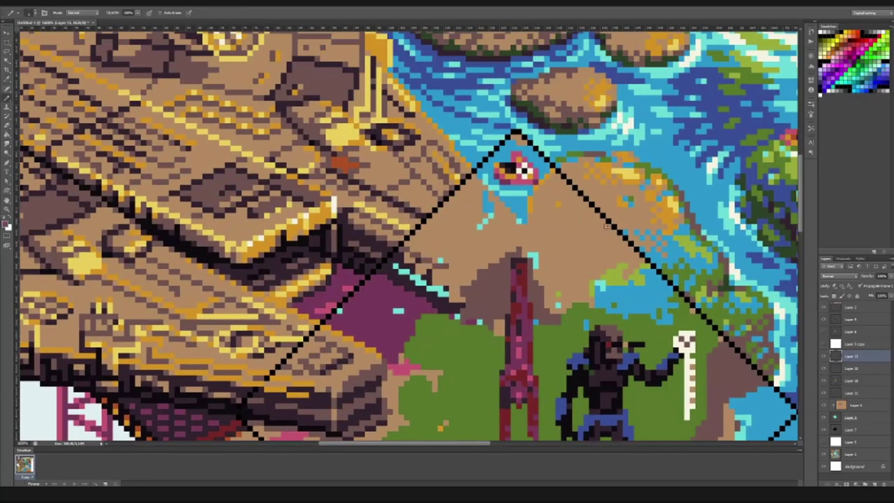
drag(349, 297, 545, 199)
scroll(455, 282, down, 2)
scroll(445, 280, up, 2)
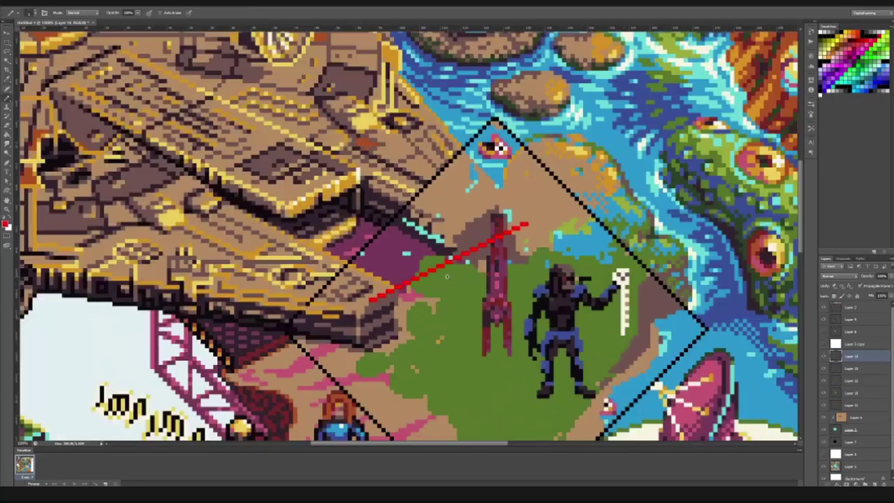
scroll(444, 280, down, 2)
scroll(419, 209, up, 5)
scroll(368, 126, down, 2)
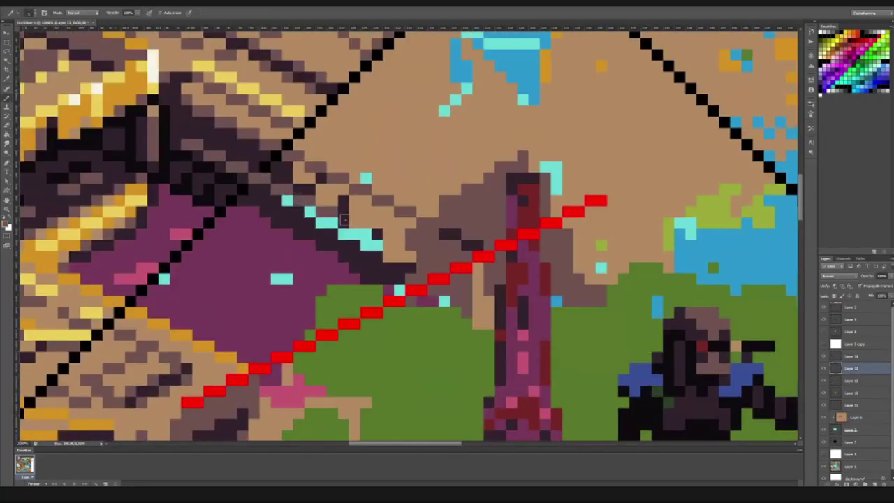
scroll(362, 264, down, 2)
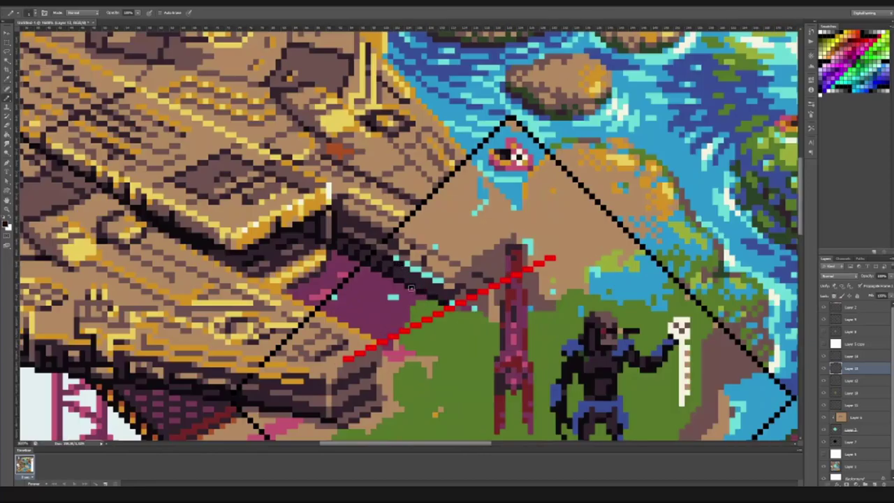
drag(404, 243, 454, 275)
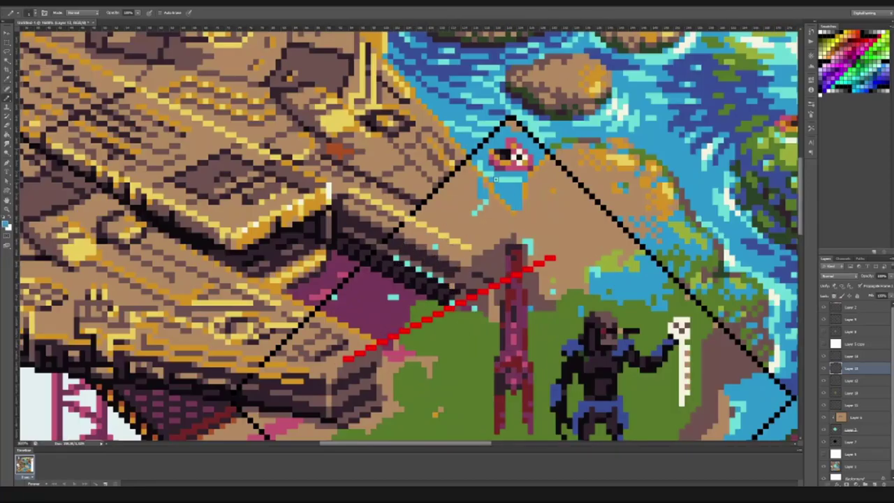
scroll(469, 244, down, 1)
scroll(469, 244, down, 3)
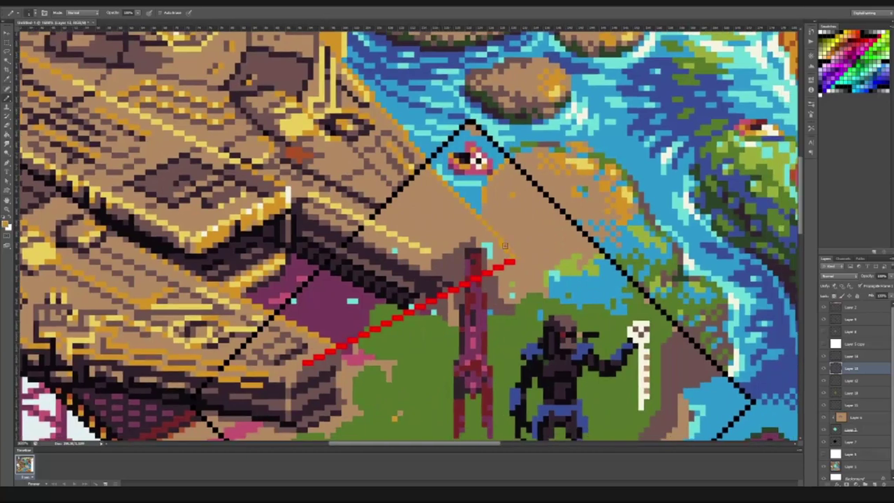
scroll(483, 293, up, 2)
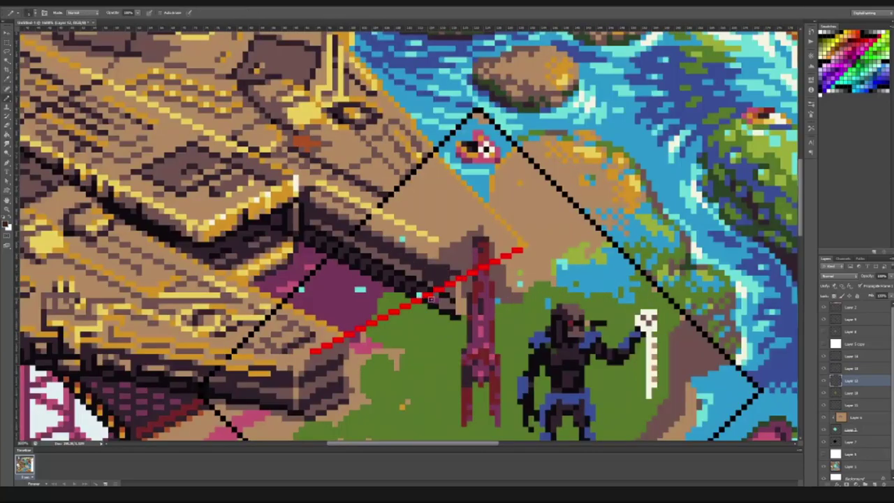
- Clear the red post's top and fill it with dark ledge colour on the layer above
key(l)
mouse_move(455, 297)
mouse_down()
mouse_move(525, 281)
mouse_move(482, 305)
mouse_move(486, 278)
mouse_move(461, 290)
mouse_up()
key(v)
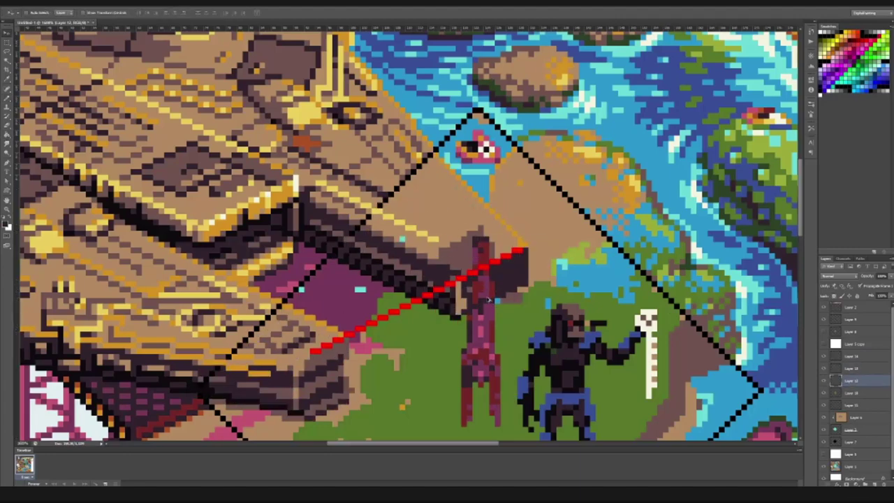
key(ctrl+d)
click(842, 370)
key(b)
mouse_move(521, 259)
mouse_down()
mouse_move(461, 307)
mouse_move(524, 276)
mouse_move(456, 297)
mouse_up()
scroll(461, 203, down, 5)
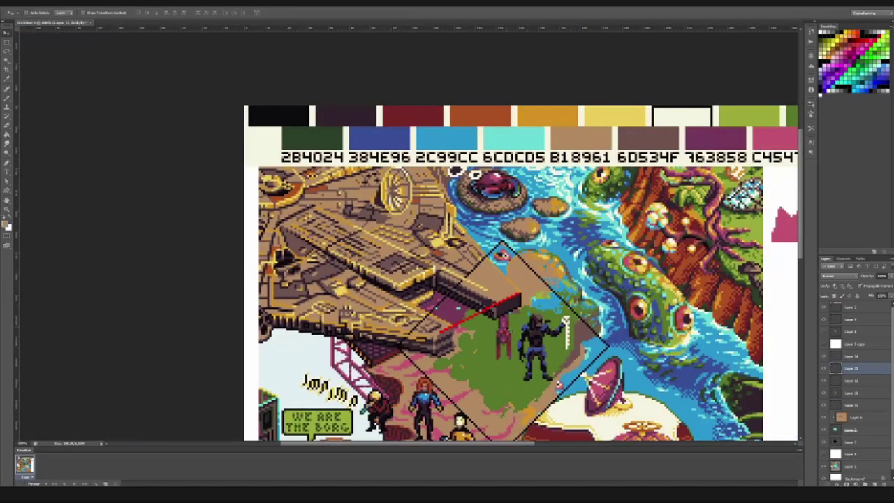
- Duplicate the red post layer to form a second pillar under the prow
key(alt+bracketleft)
scroll(461, 203, up, 1)
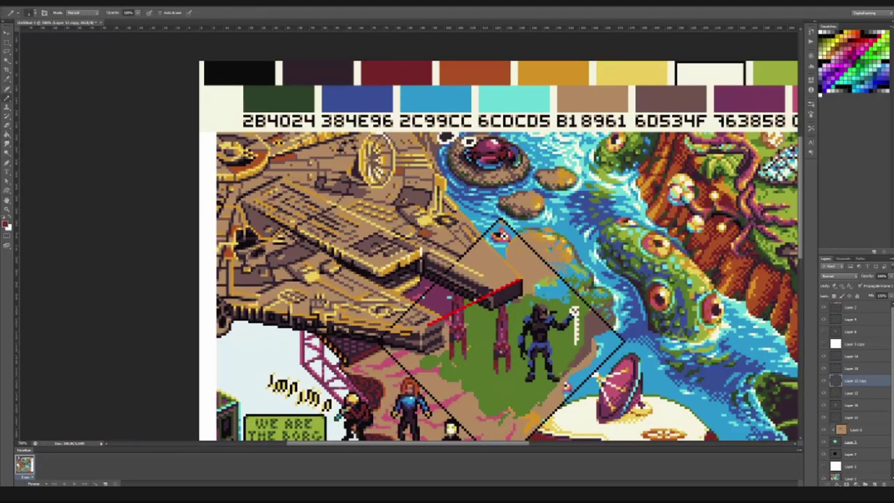
scroll(486, 328, up, 3)
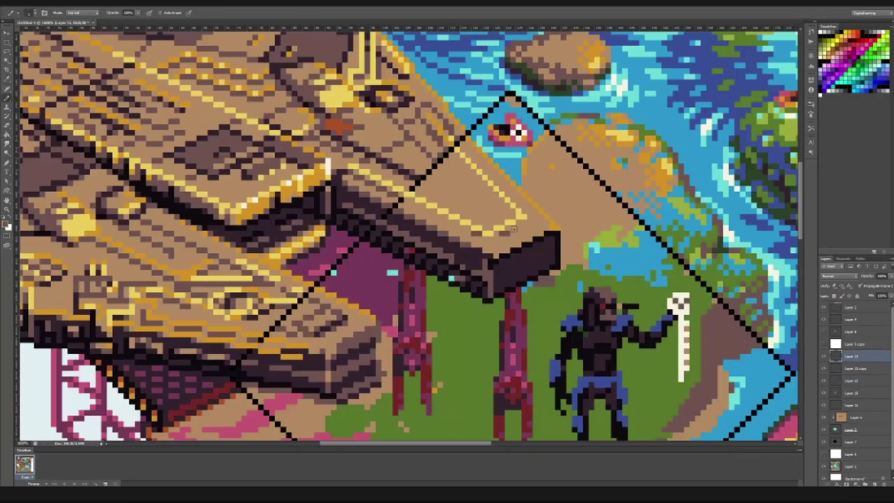
scroll(456, 227, down, 3)
scroll(456, 260, up, 3)
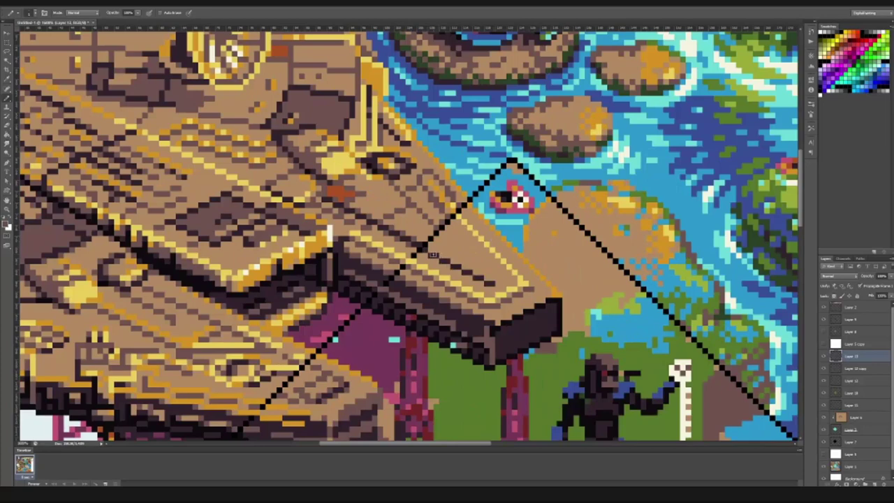
- Draw a dark edge line along the Falcon's deck
drag(455, 260, 491, 283)
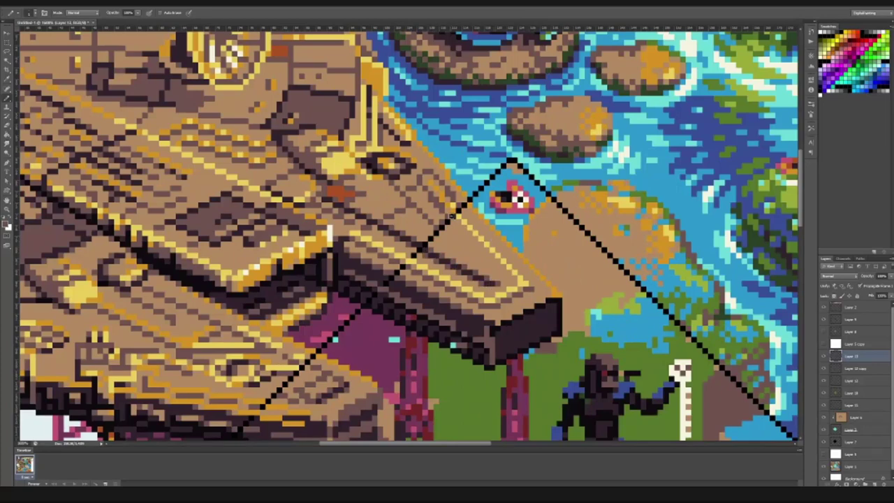
scroll(453, 238, down, 3)
scroll(452, 202, up, 4)
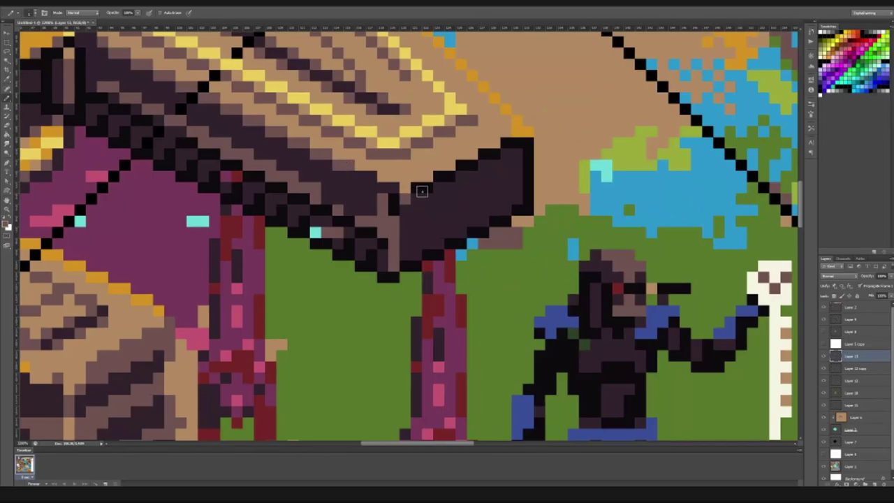
scroll(452, 199, down, 3)
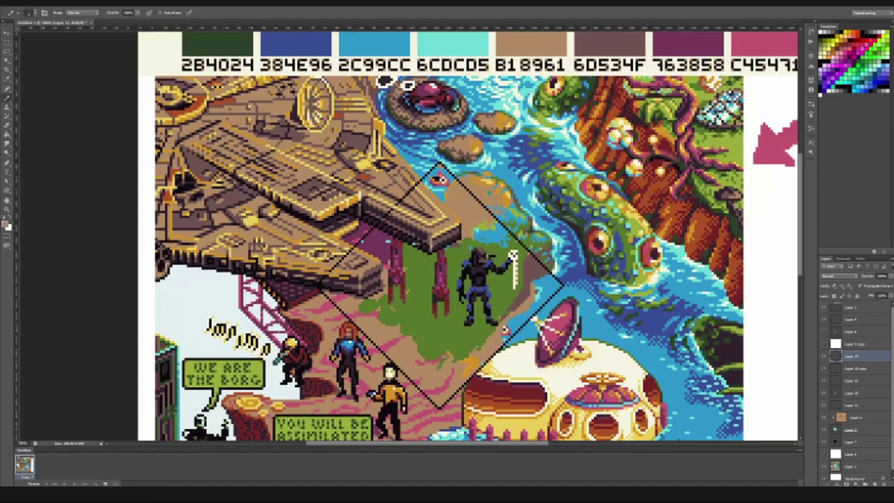
scroll(419, 244, down, 1)
scroll(419, 245, up, 4)
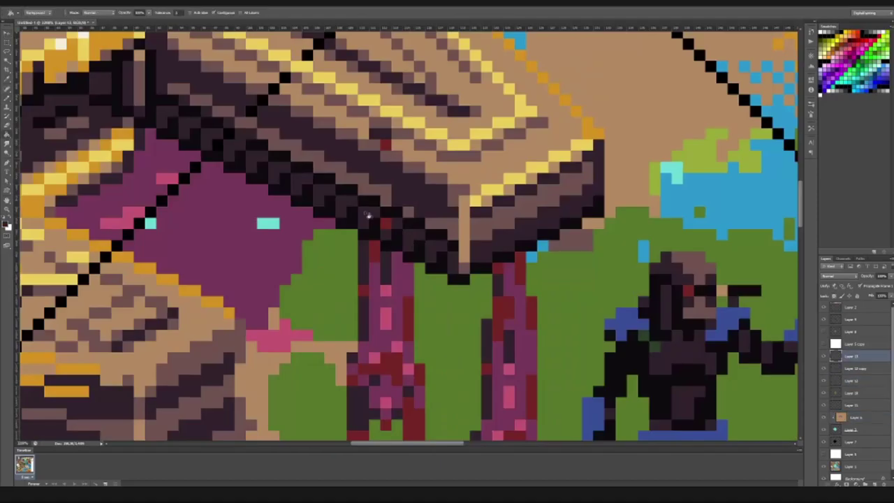
scroll(391, 223, up, 1)
scroll(333, 129, down, 3)
scroll(530, 289, up, 2)
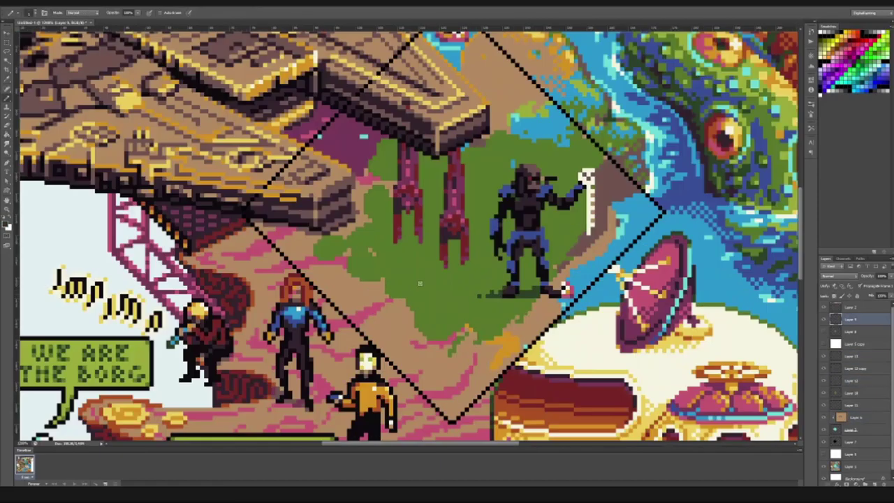
drag(384, 270, 321, 250)
drag(419, 237, 387, 259)
drag(391, 203, 332, 233)
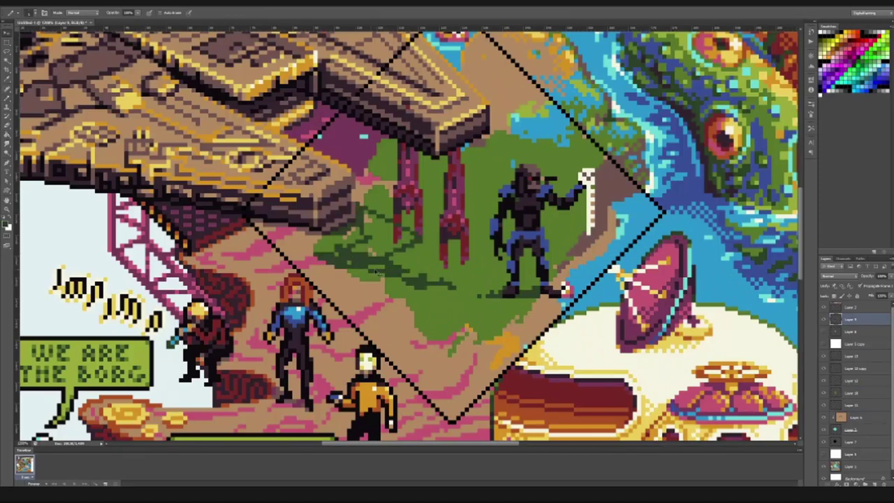
ctrl+click(423, 192)
scroll(423, 192, up, 2)
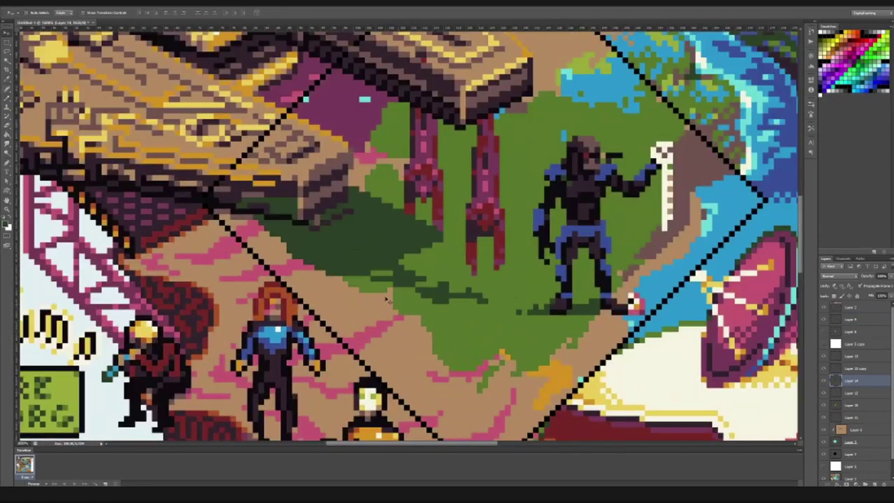
ctrl+click(687, 126)
key(ctrl+alt+z)
key(ctrl+alt+z)
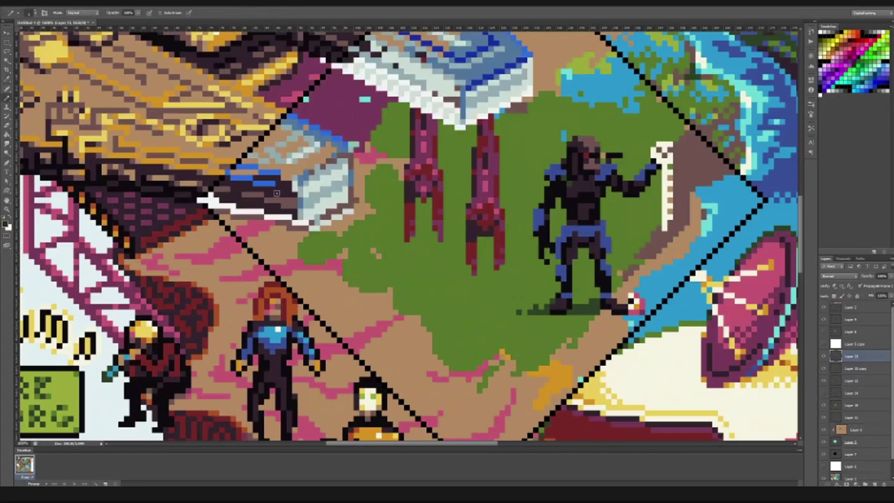
key(ctrl+z)
key(ctrl+z)
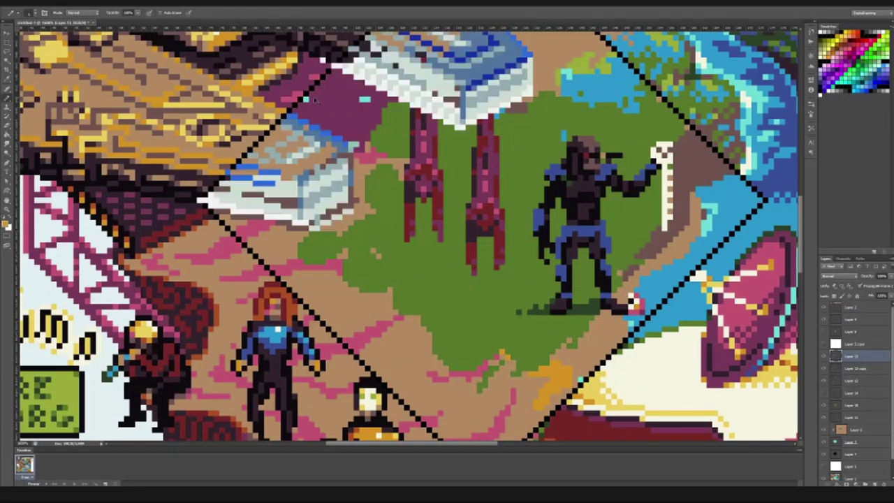
key(b)
key(ctrl+z)
key(ctrl+z)
key(ctrl+z)
scroll(412, 279, down, 4)
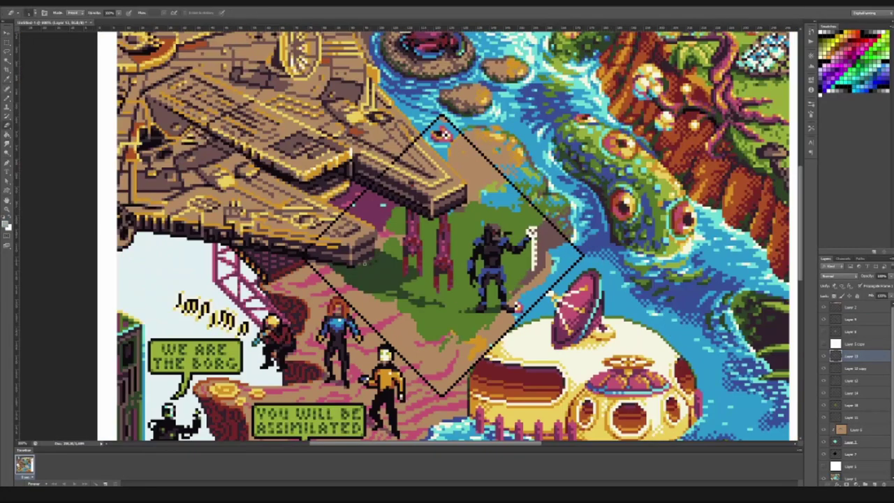
key(ctrl+z)
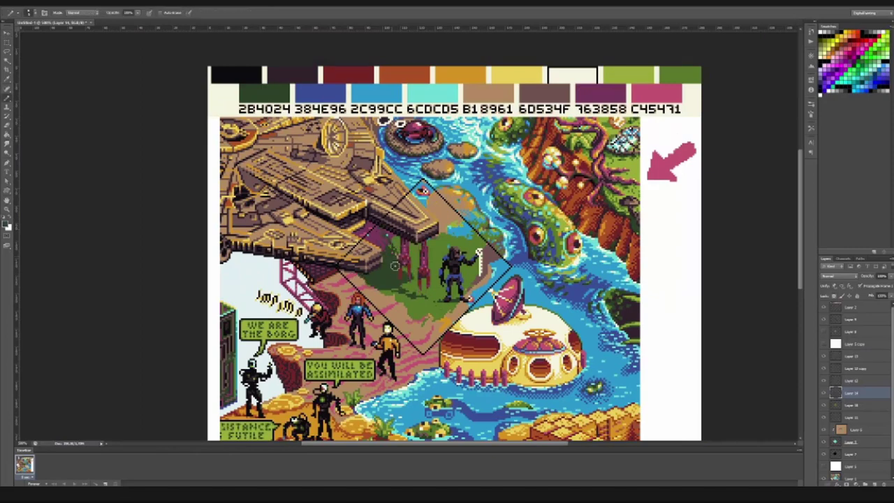
scroll(398, 262, up, 1)
scroll(355, 211, up, 2)
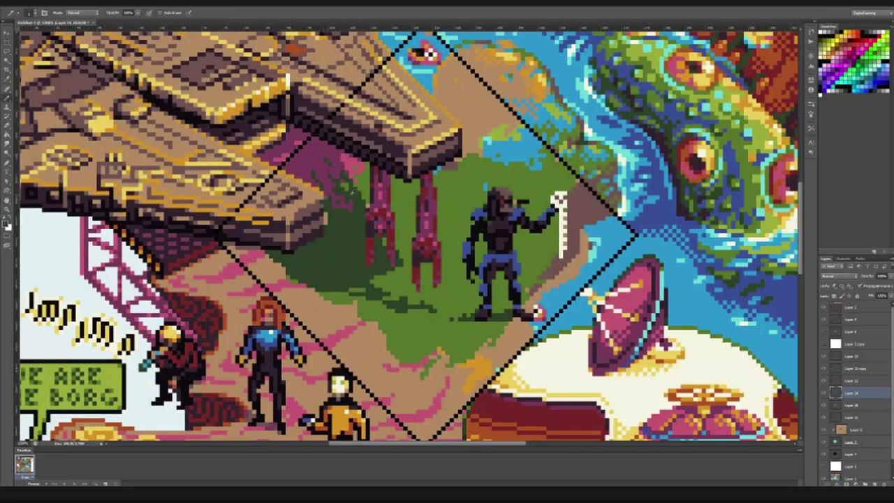
ctrl+click(362, 176)
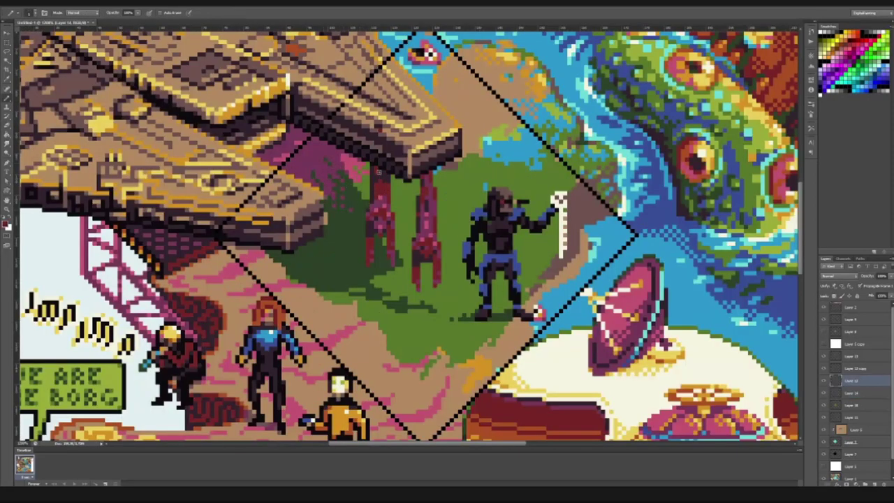
scroll(380, 193, down, 2)
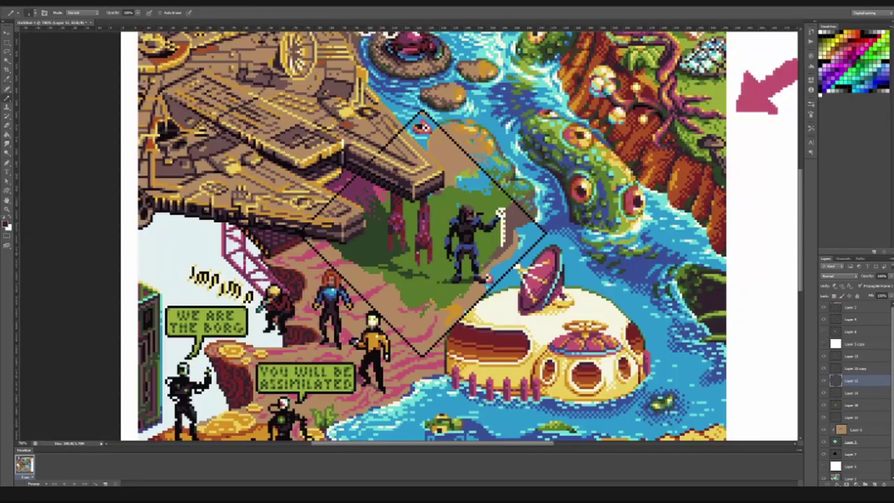
ctrl+click(404, 232)
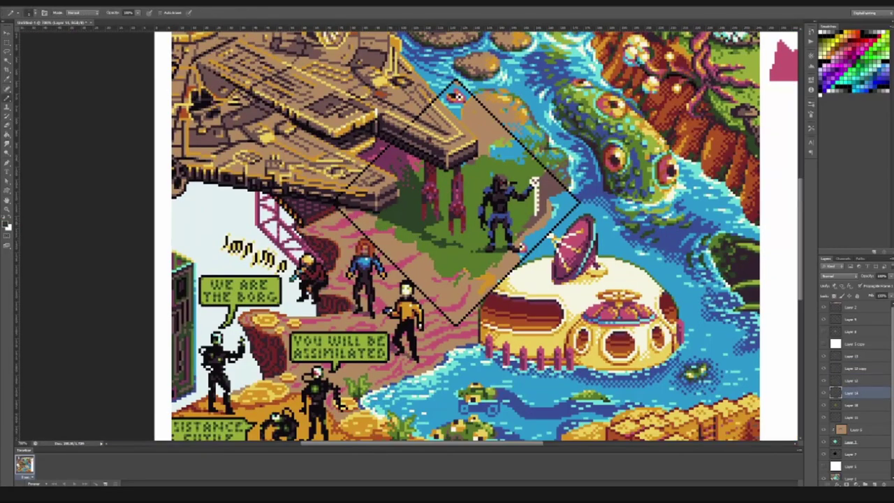
scroll(392, 234, down, 3)
scroll(308, 234, up, 4)
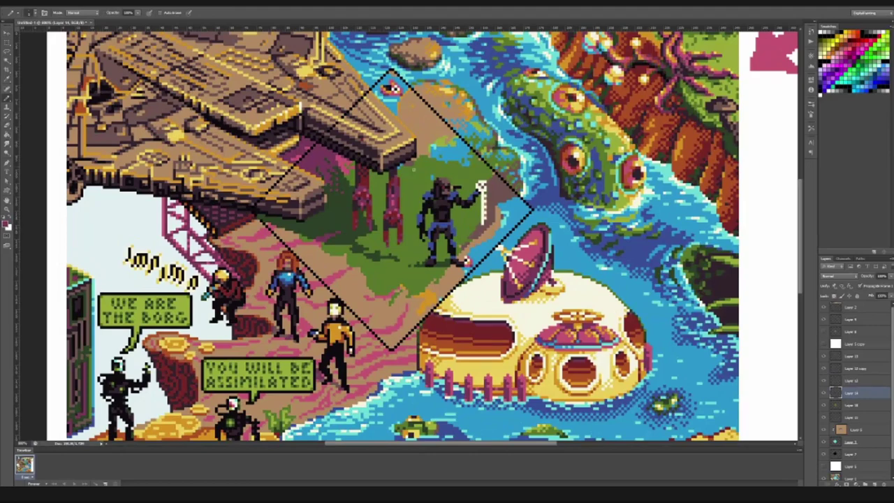
- Tag two layers with Red and Yellow colour labels
scroll(429, 230, down, 2)
key(v)
right_click(848, 319)
click(835, 276)
right_click(824, 330)
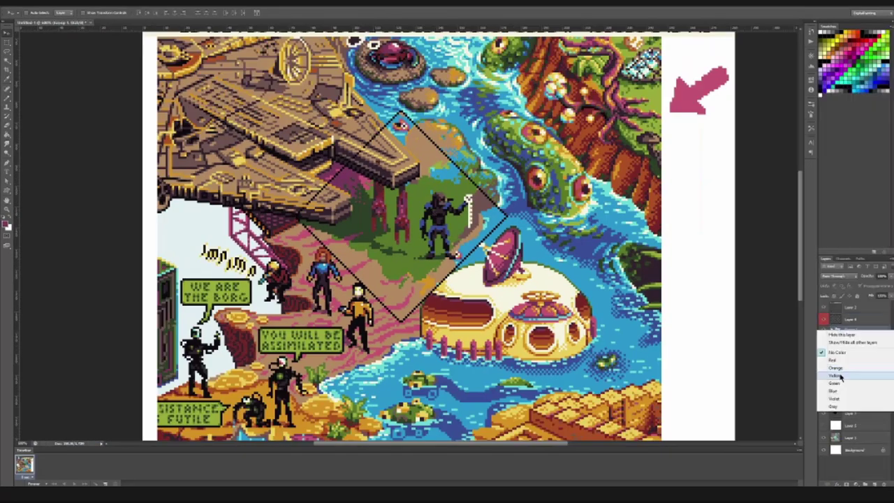
click(840, 376)
- Merge the brown layer down and paint green grass over the blue patch
scroll(479, 221, up, 3)
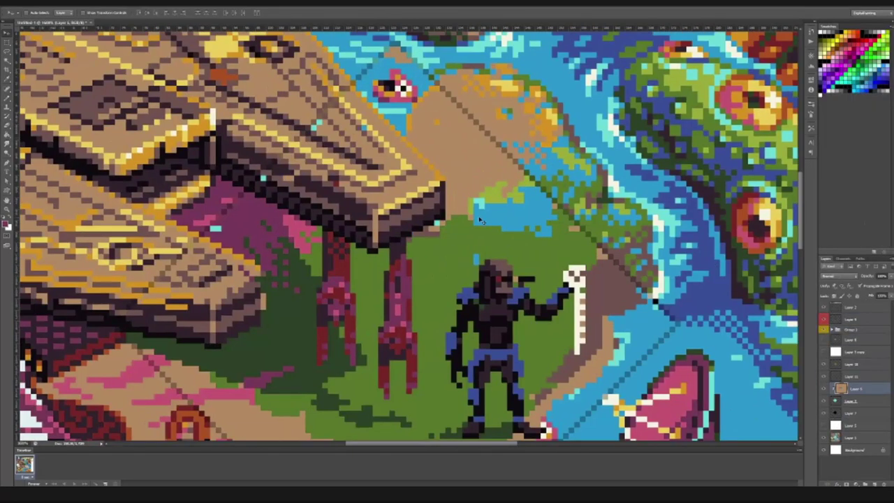
key(b)
alt+click(479, 221)
key(ctrl+e)
scroll(404, 232, up, 2)
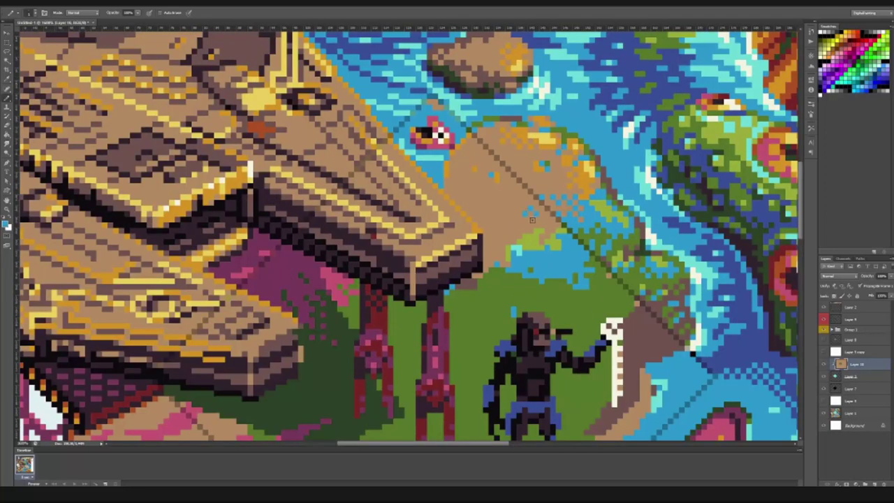
mouse_move(574, 246)
mouse_down()
mouse_move(564, 272)
mouse_move(553, 265)
mouse_move(565, 278)
mouse_move(536, 273)
mouse_move(548, 240)
mouse_move(550, 247)
mouse_move(535, 232)
mouse_up()
- Sketch a green bush with dark leaf outlines where the Predator stood
scroll(561, 243, down, 5)
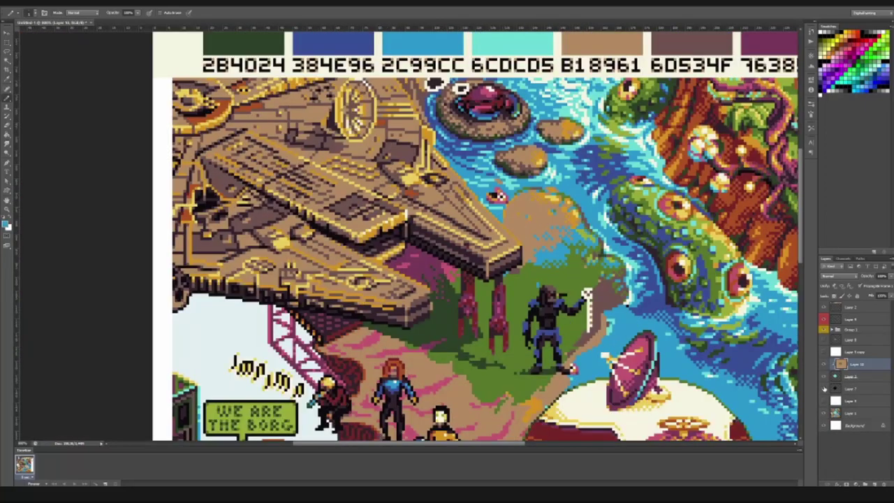
scroll(410, 209, up, 6)
scroll(385, 238, down, 1)
scroll(385, 237, down, 1)
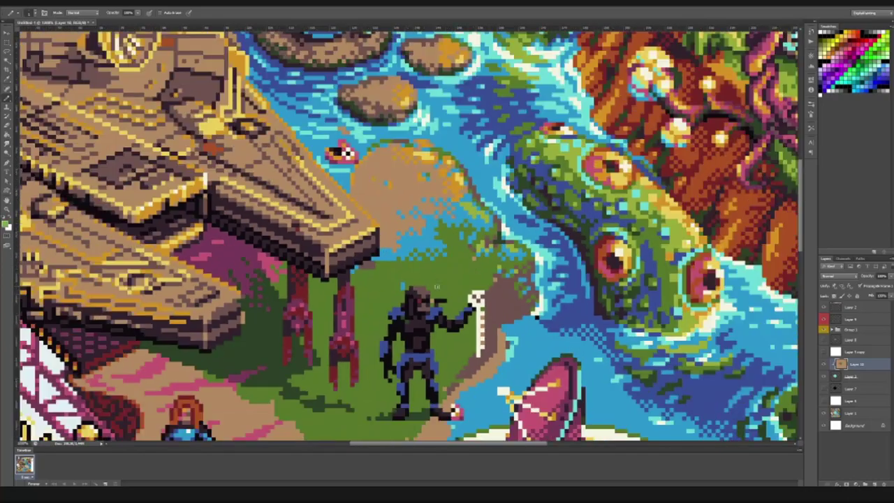
scroll(385, 237, up, 3)
scroll(398, 283, down, 5)
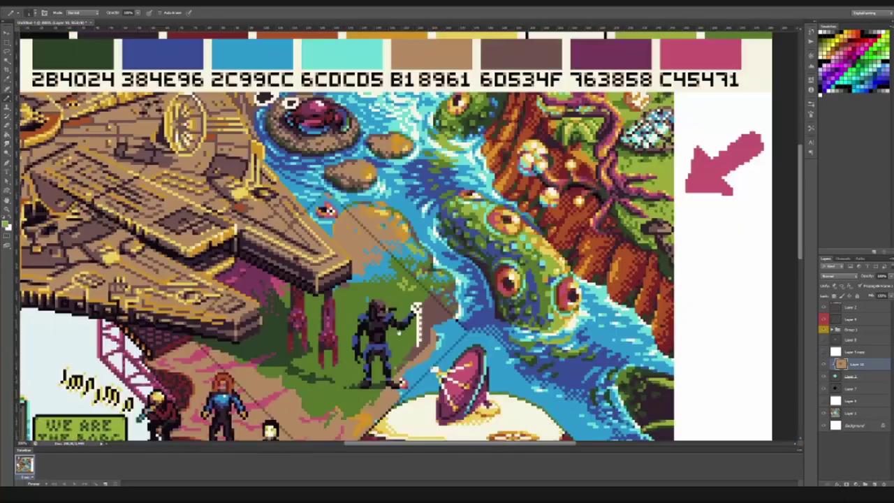
scroll(369, 277, up, 4)
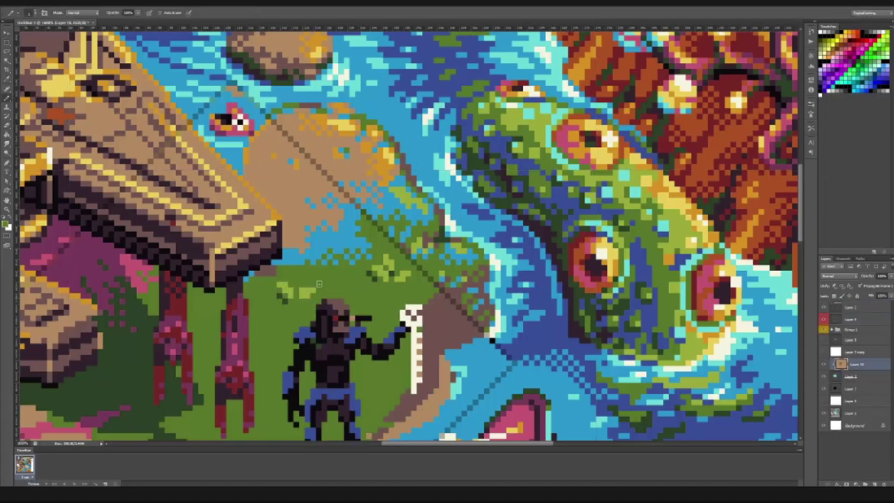
scroll(318, 283, down, 1)
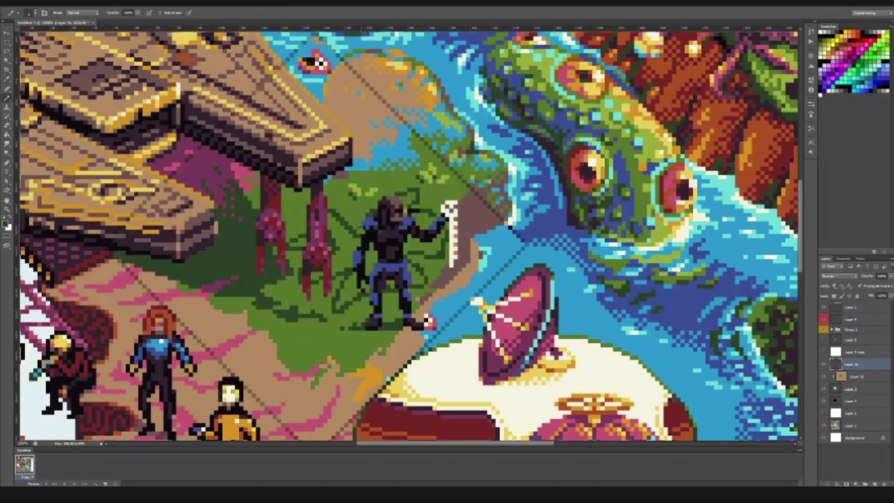
scroll(363, 279, up, 2)
mouse_move(266, 259)
mouse_down()
mouse_move(351, 291)
mouse_move(405, 287)
mouse_move(356, 223)
mouse_move(370, 286)
mouse_move(389, 255)
mouse_move(326, 307)
mouse_move(370, 309)
mouse_up()
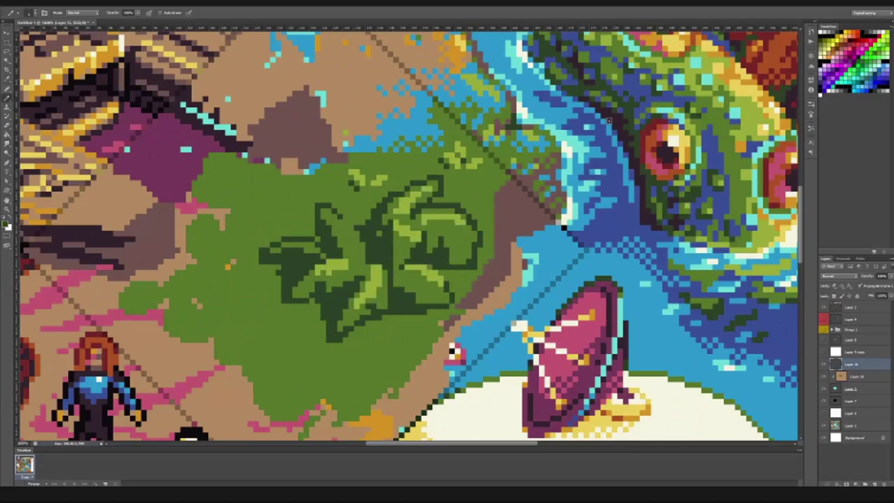
- Shade the bush leaves with dark green shadows and light green highlights
scroll(419, 230, down, 3)
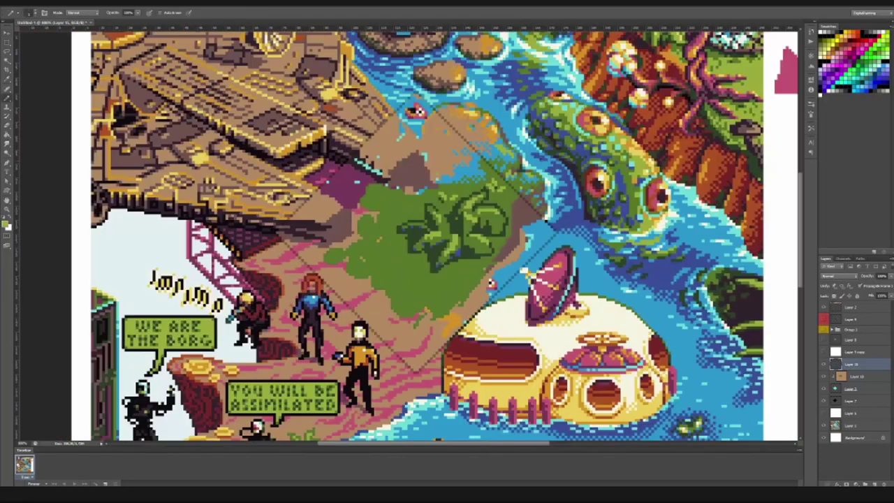
scroll(419, 210, up, 3)
mouse_move(412, 231)
mouse_down()
mouse_move(480, 187)
mouse_move(502, 206)
mouse_move(504, 180)
mouse_up()
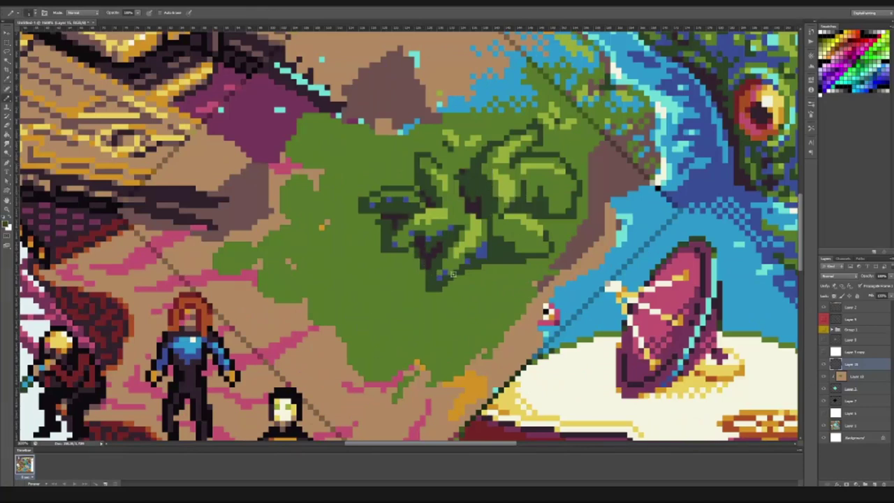
drag(455, 190, 451, 158)
drag(556, 187, 558, 183)
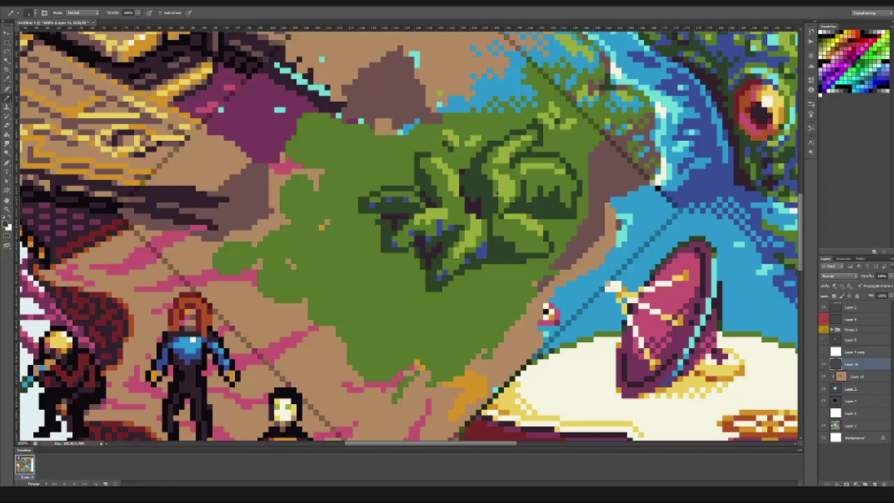
drag(493, 161, 533, 127)
mouse_move(546, 188)
mouse_down()
mouse_move(536, 201)
mouse_move(554, 207)
mouse_up()
drag(503, 228, 521, 250)
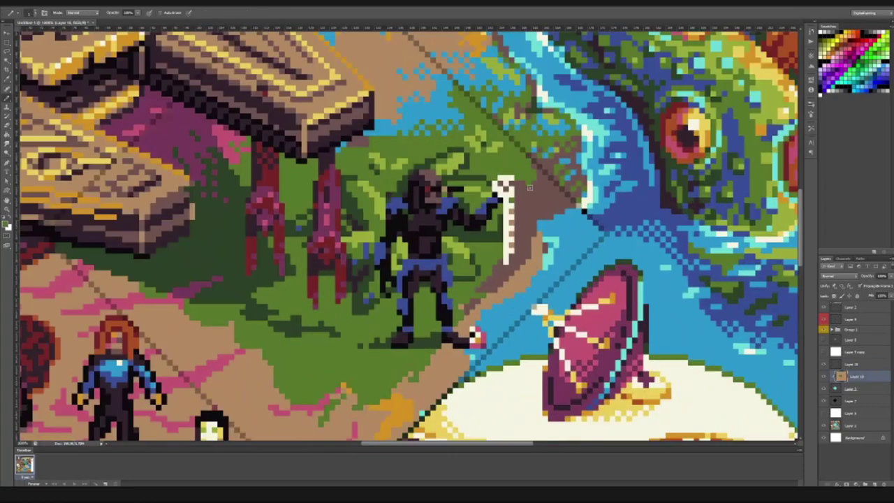
- Shade the white spine trophy in the Predator's hand
mouse_move(523, 185)
mouse_down()
mouse_move(517, 255)
mouse_move(530, 246)
mouse_up()
drag(522, 214, 517, 218)
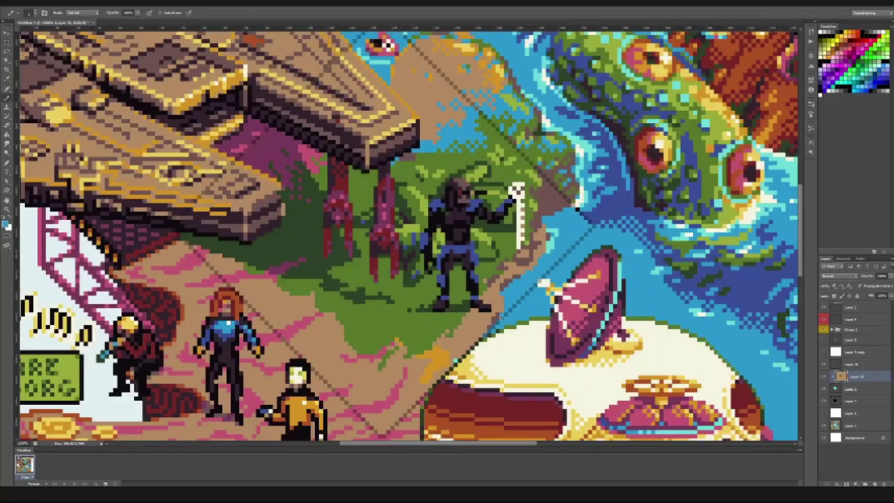
drag(457, 304, 464, 326)
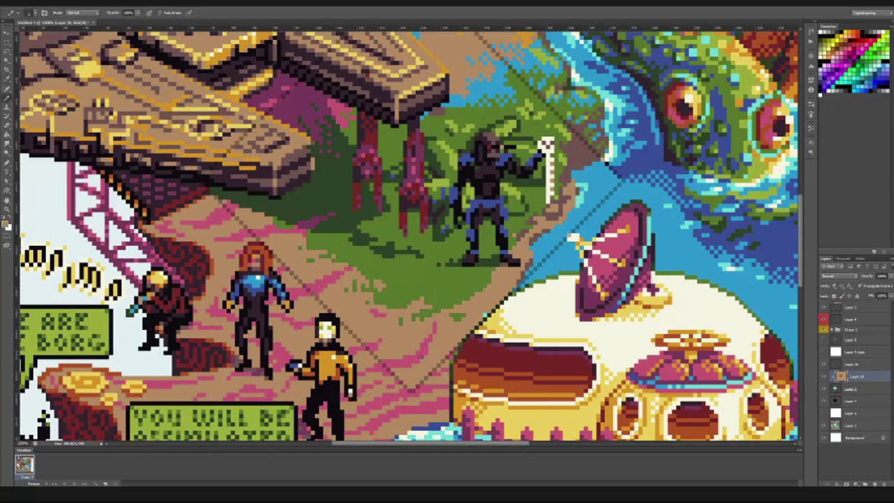
- Expand Group 1 and dot small light green grass tufts on the ground
ctrl+click(264, 213)
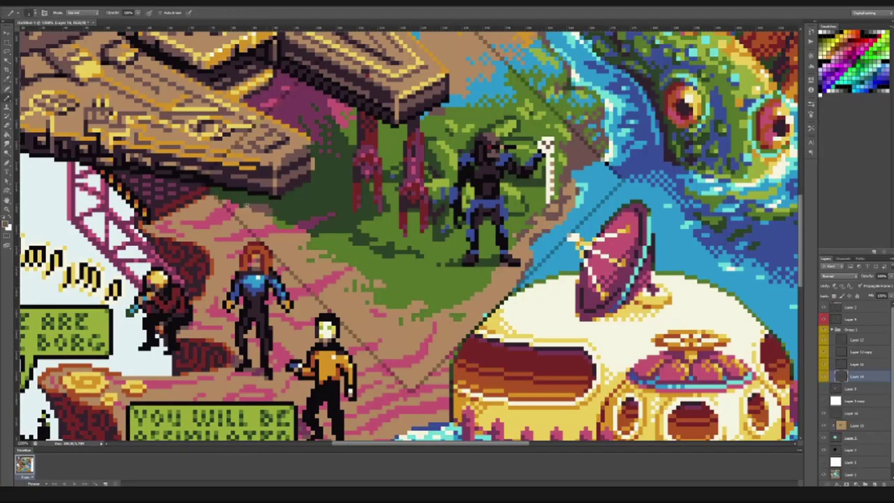
drag(241, 199, 449, 278)
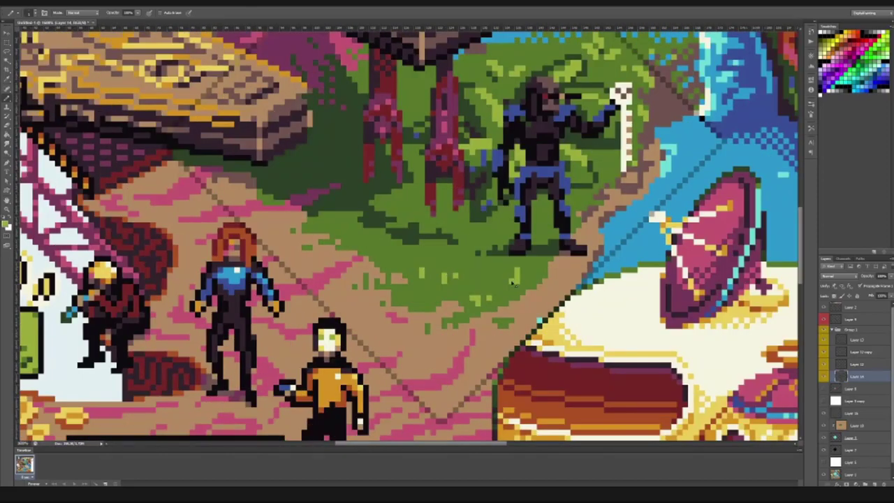
drag(514, 281, 489, 293)
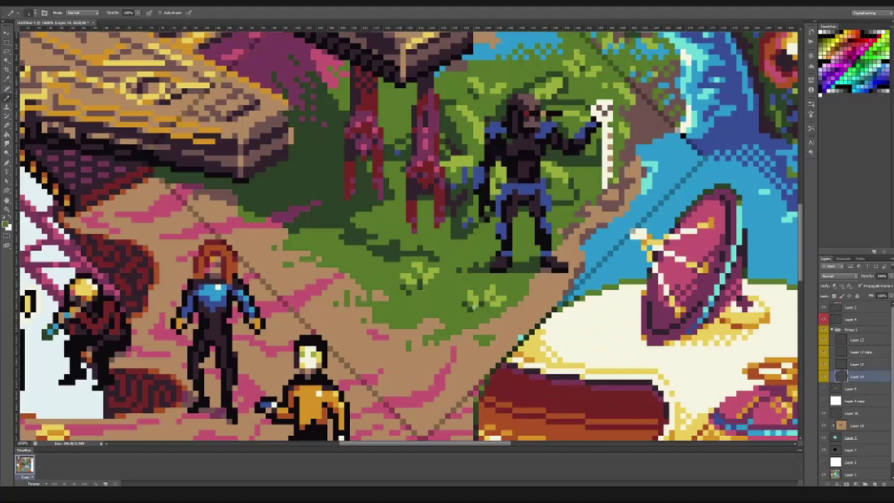
mouse_move(472, 307)
mouse_down()
mouse_move(471, 221)
mouse_move(457, 252)
mouse_move(485, 319)
mouse_move(370, 259)
mouse_move(422, 269)
mouse_move(454, 259)
mouse_up()
- Paint green vine pixels under and along the Falcon's deck edge and corner
drag(320, 299, 310, 323)
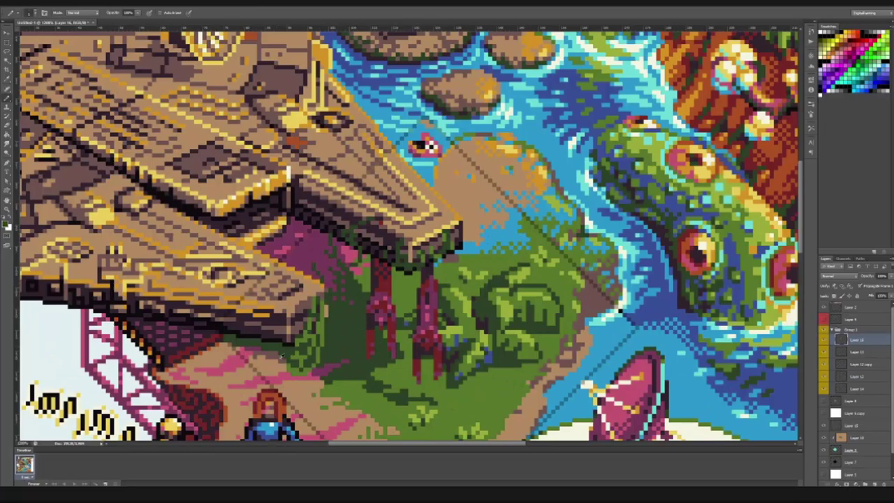
drag(283, 354, 329, 309)
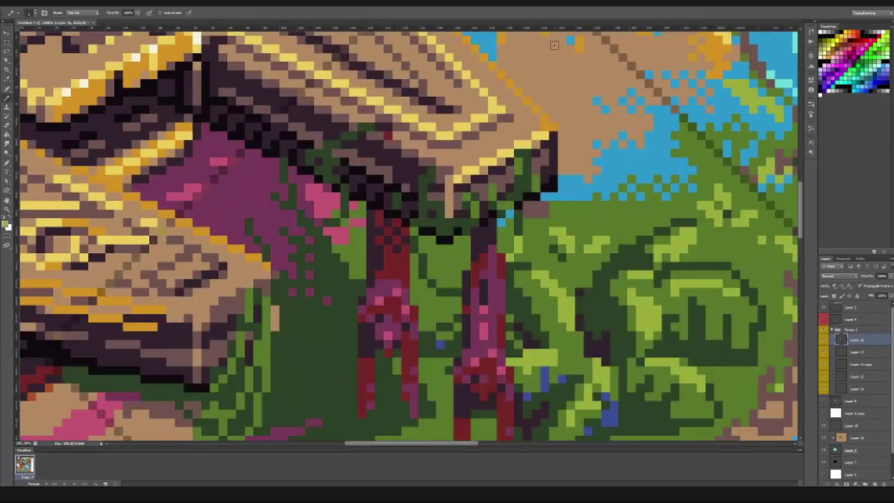
mouse_move(554, 45)
mouse_down()
mouse_move(531, 168)
mouse_move(457, 185)
mouse_move(482, 176)
mouse_up()
mouse_move(439, 195)
mouse_down()
mouse_move(466, 193)
mouse_move(457, 188)
mouse_up()
drag(343, 233, 343, 233)
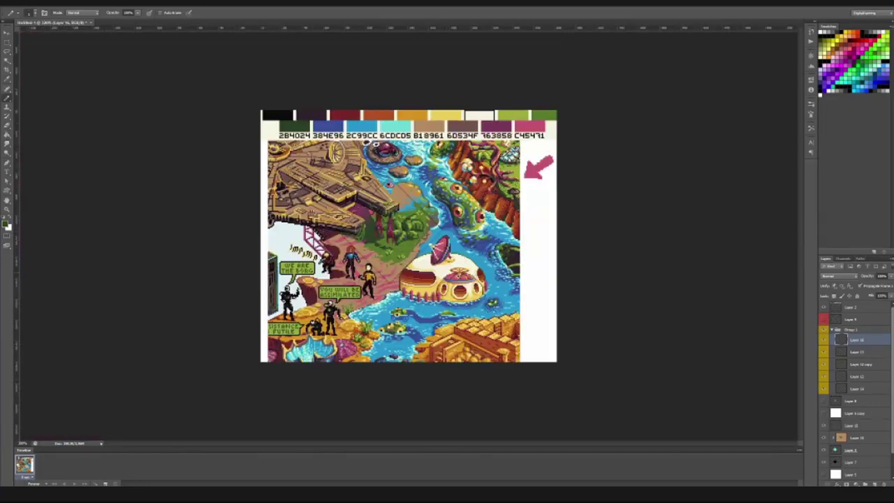
drag(412, 236, 412, 235)
- Brighten the bush leaves with lighter green highlights on a higher layer
scroll(395, 268, up, 2)
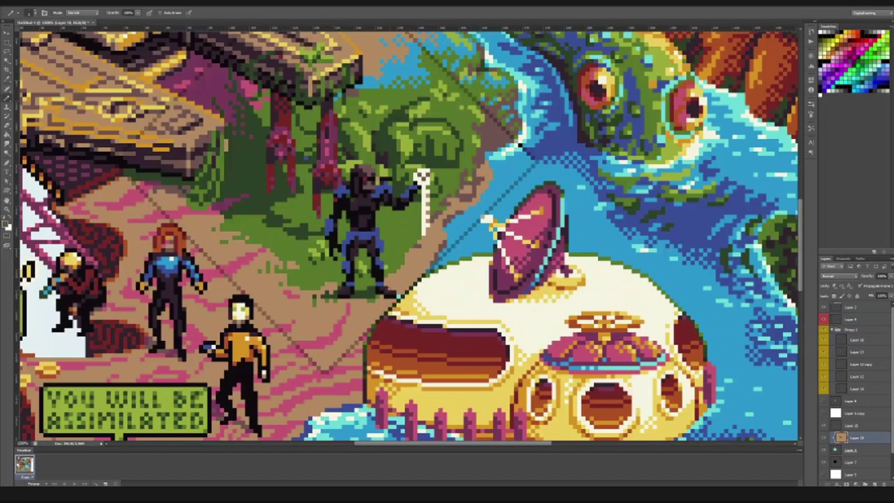
key(alt+])
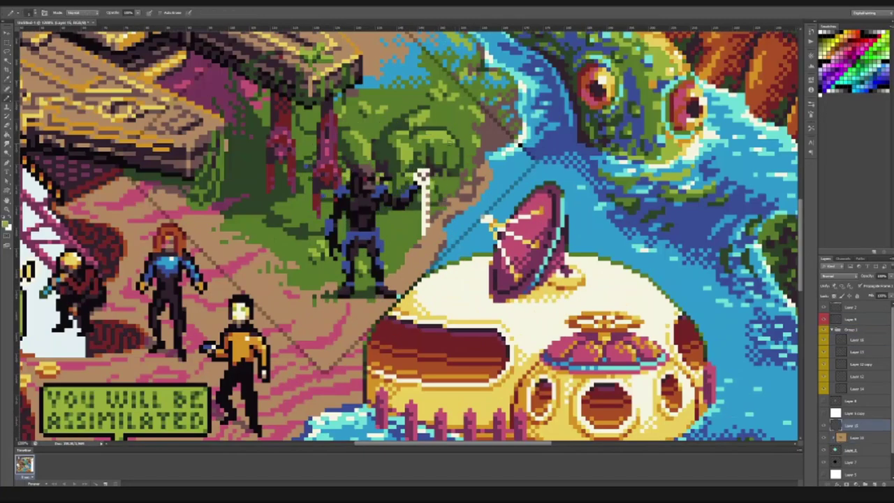
drag(411, 235, 416, 236)
key(alt+])
key(alt+])
key(ctrl+plus)
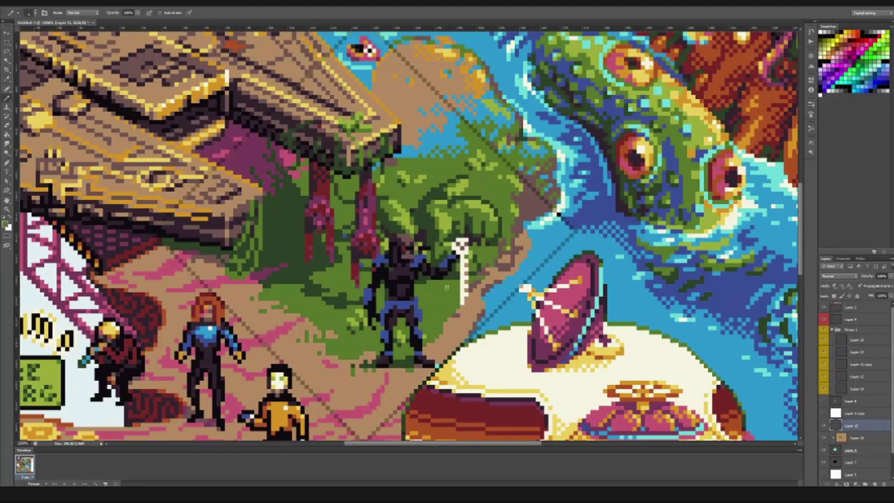
key(ctrl+minus)
key(ctrl+minus)
key(ctrl+minus)
key(ctrl+plus)
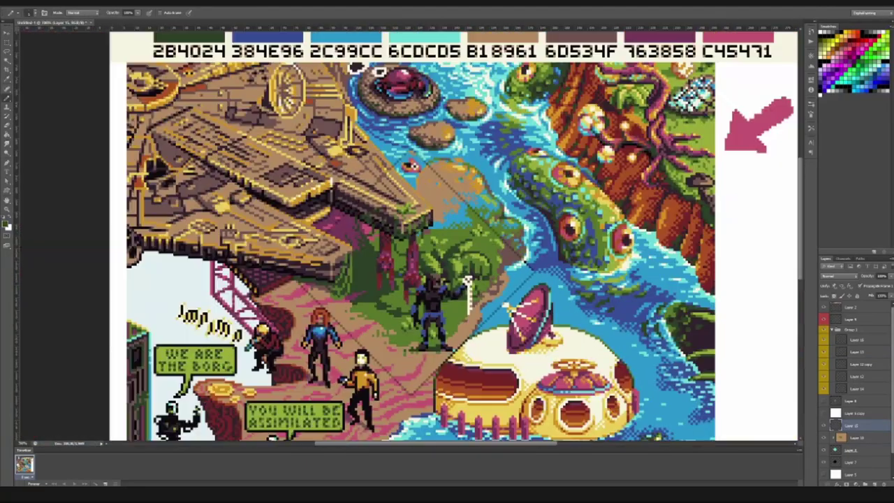
key(ctrl+plus)
key(ctrl+plus)
key(ctrl+plus)
key(ctrl+minus)
key(ctrl+minus)
key(ctrl+minus)
key(ctrl+minus)
key(ctrl+minus)
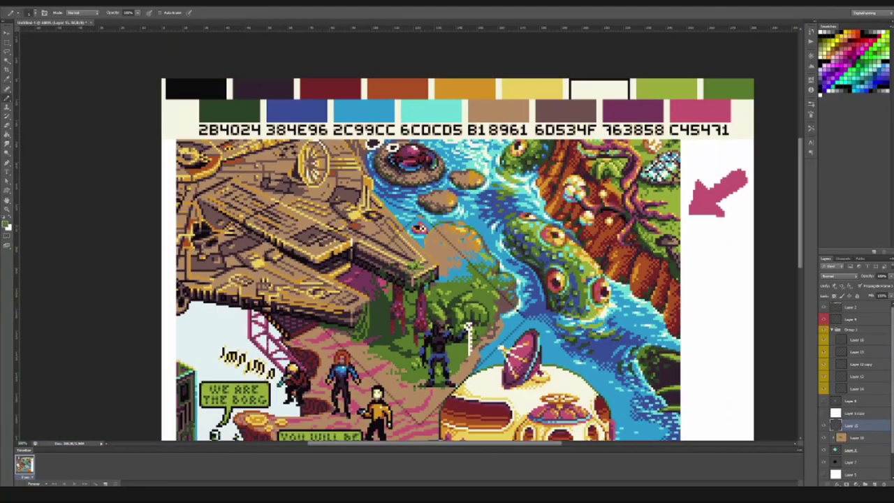
key(ctrl+minus)
key(ctrl+minus)
key(ctrl+minus)
key(ctrl+minus)
key(ctrl+plus)
key(ctrl+plus)
key(ctrl+plus)
key(ctrl+plus)
key(ctrl+plus)
key(ctrl+plus)
key(ctrl+minus)
key(ctrl+minus)
key(ctrl+minus)
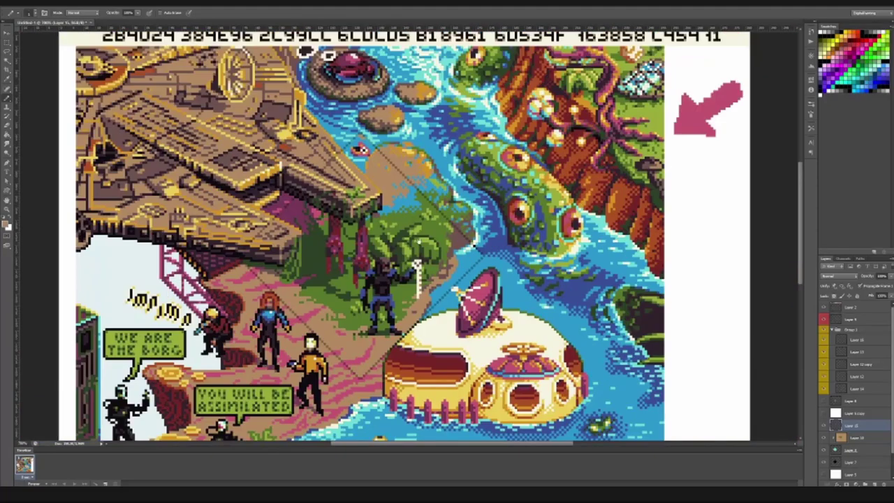
key(ctrl+plus)
key(ctrl+plus)
key(ctrl+plus)
key(ctrl+minus)
key(ctrl+minus)
key(ctrl+minus)
key(ctrl+plus)
key(ctrl+plus)
key(ctrl+plus)
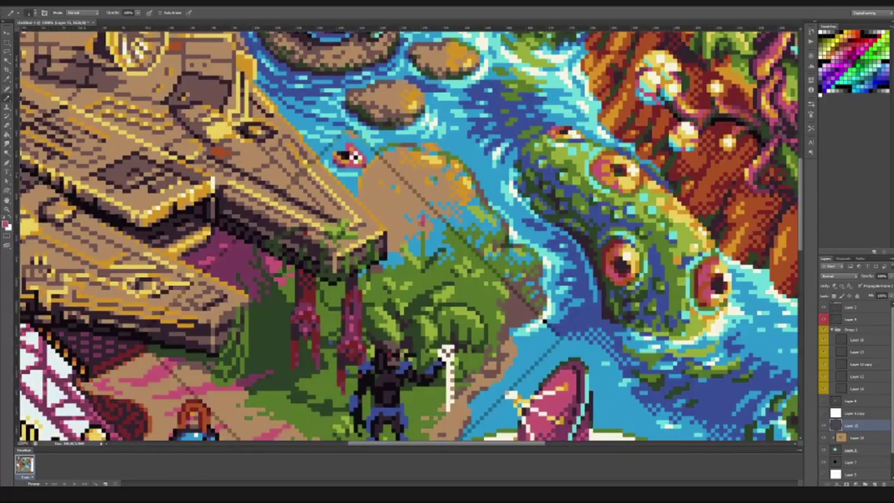
key(ctrl+minus)
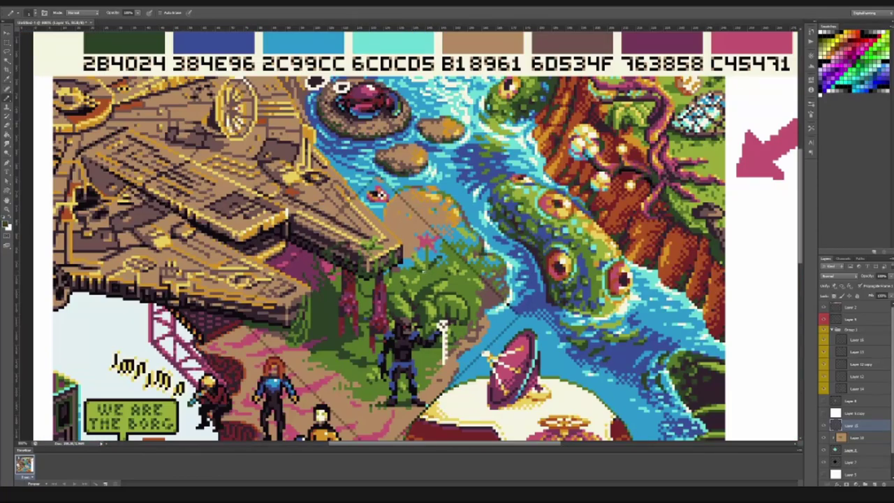
key(ctrl+plus)
key(ctrl+plus)
key(ctrl+minus)
key(ctrl+minus)
key(ctrl+minus)
key(ctrl+minus)
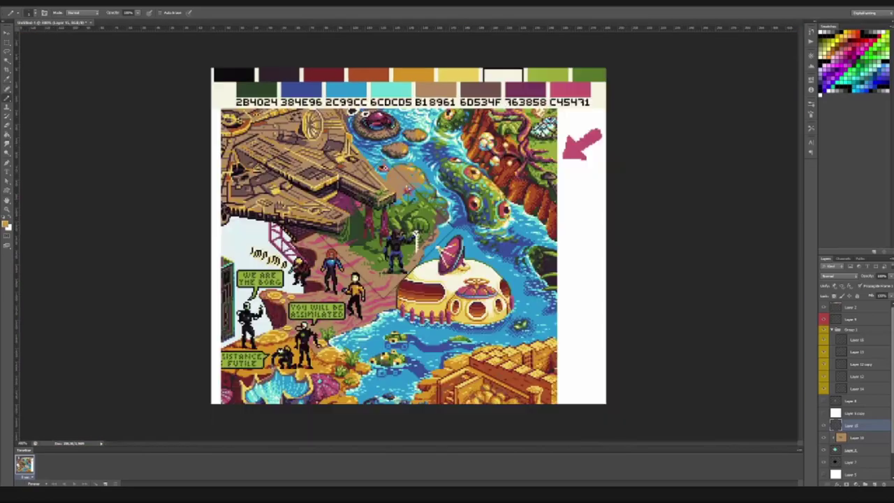
key(ctrl+plus)
key(ctrl+plus)
key(ctrl+minus)
key(ctrl+minus)
key(ctrl+minus)
key(ctrl+plus)
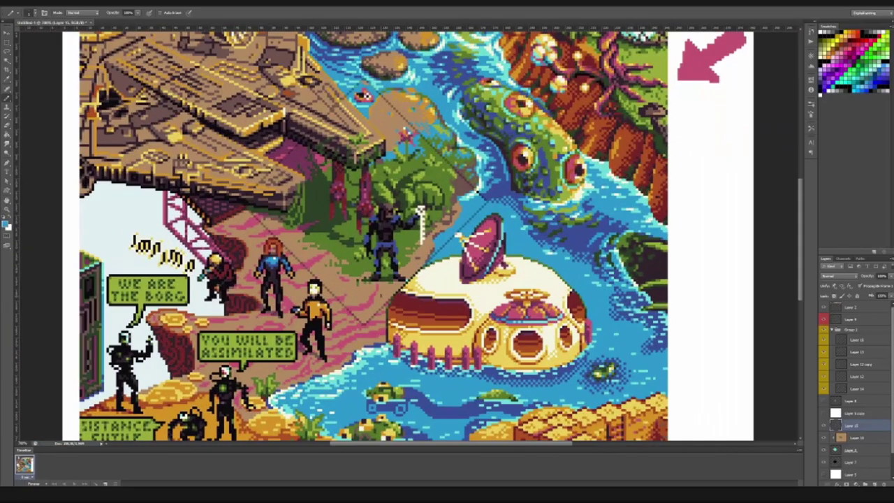
key(ctrl+plus)
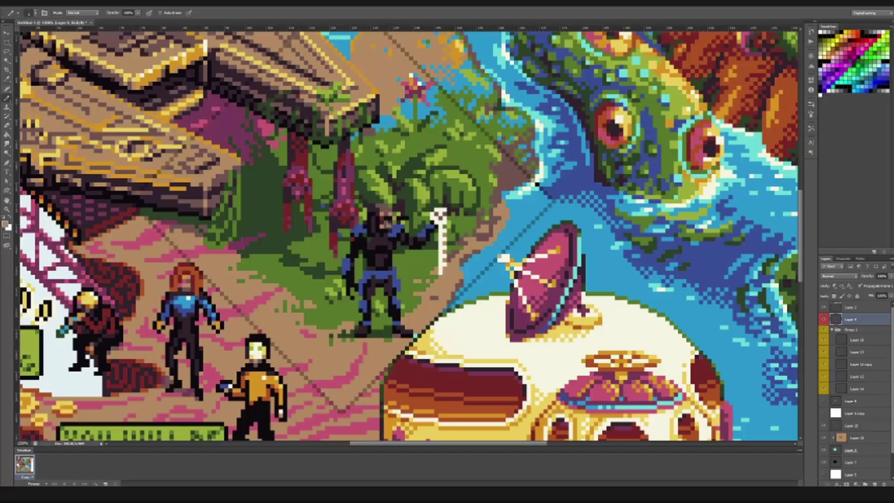
key(ctrl+plus)
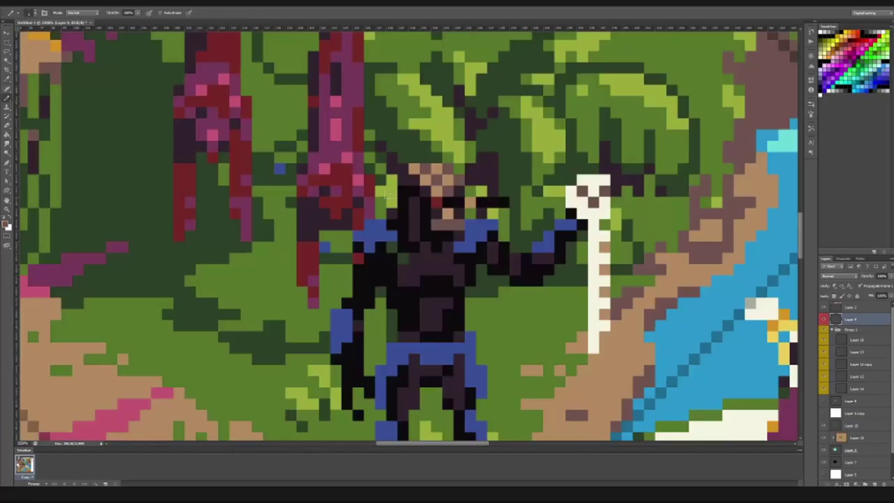
key(ctrl+minus)
key(ctrl+minus)
key(ctrl+minus)
key(ctrl+minus)
key(ctrl+plus)
key(ctrl+plus)
key(ctrl+plus)
ctrl+click(432, 287)
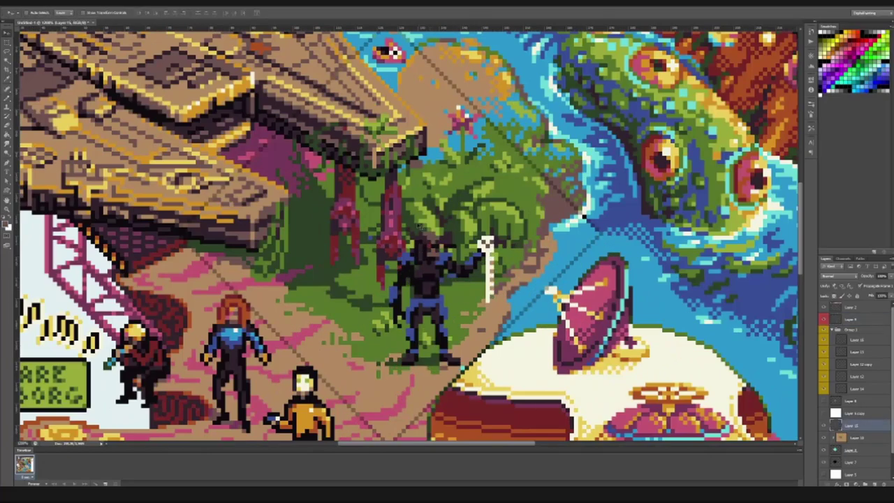
key(ctrl+minus)
key(ctrl+minus)
key(b)
key(ctrl+plus)
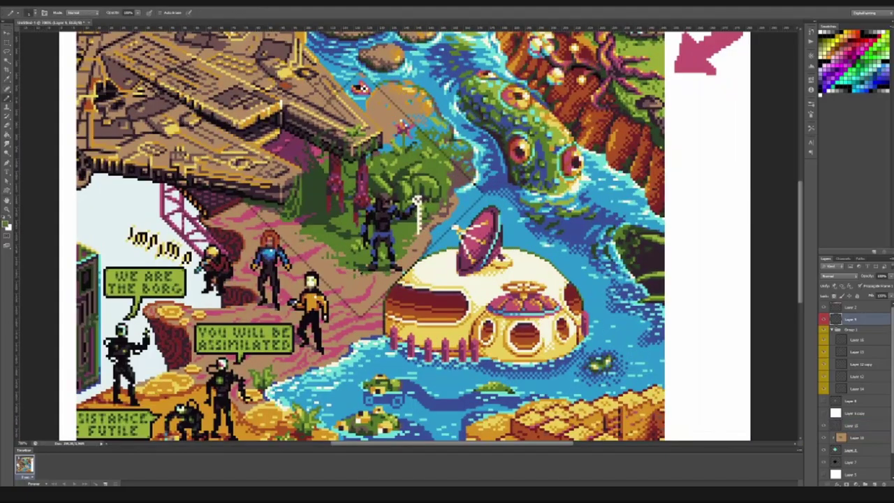
key(ctrl+minus)
key(ctrl+minus)
key(ctrl+plus)
key(ctrl+plus)
key(ctrl+plus)
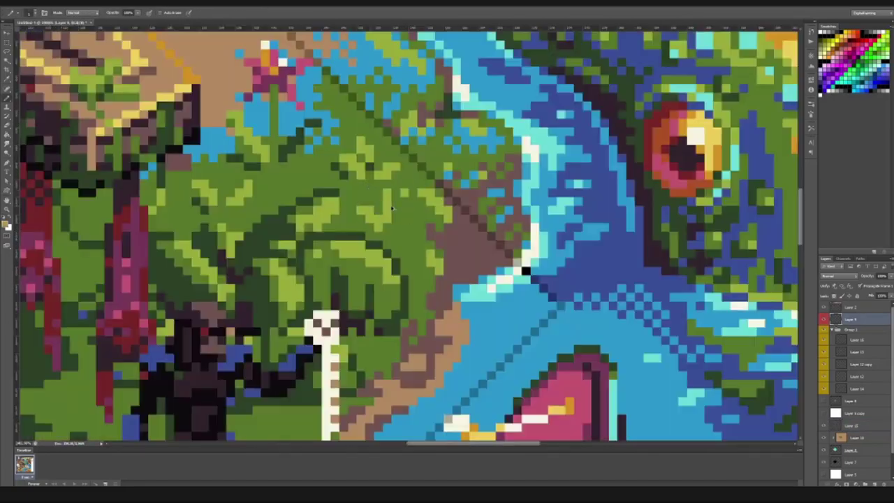
key(ctrl+minus)
key(ctrl+minus)
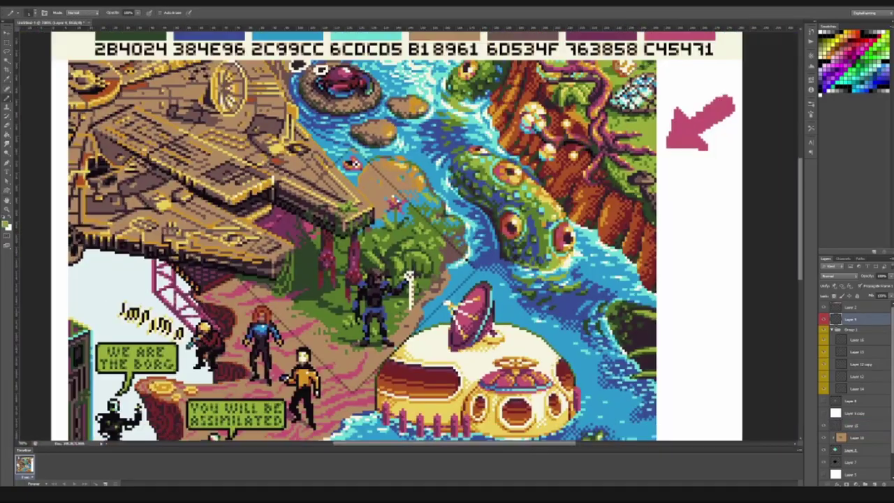
key(ctrl+plus)
key(ctrl+minus)
key(ctrl+minus)
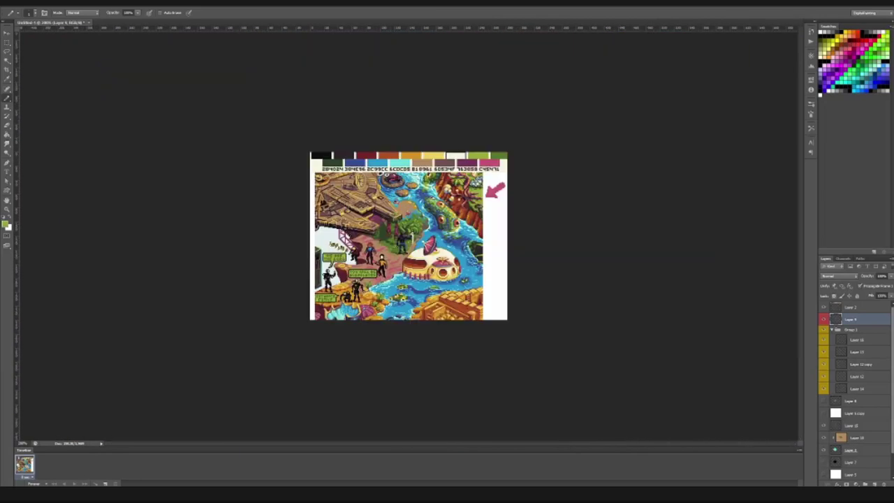
key(ctrl+plus)
key(ctrl+plus)
key(ctrl+plus)
key(ctrl+plus)
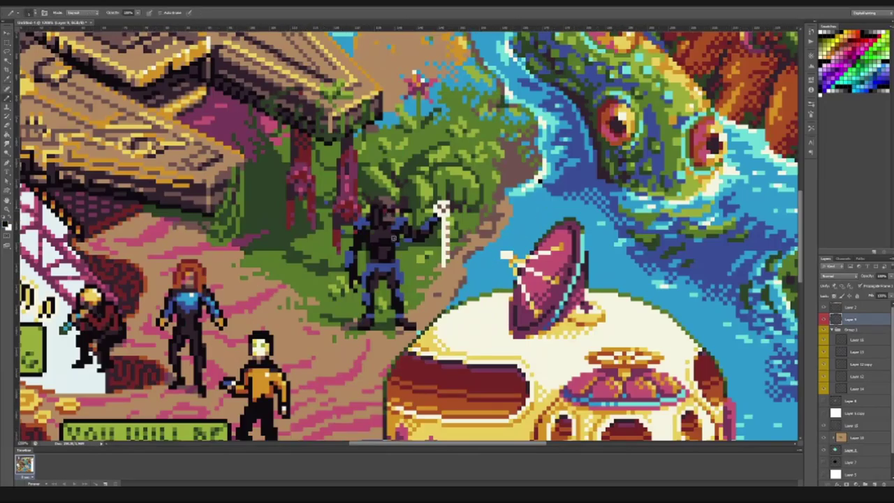
key(v)
key(ctrl+minus)
key(ctrl+minus)
key(ctrl+minus)
key(ctrl+minus)
key(ctrl+minus)
- Solo the diamond tile layer in the Group 1 layer stack
key(ctrl+plus)
key(ctrl+plus)
click(833, 339)
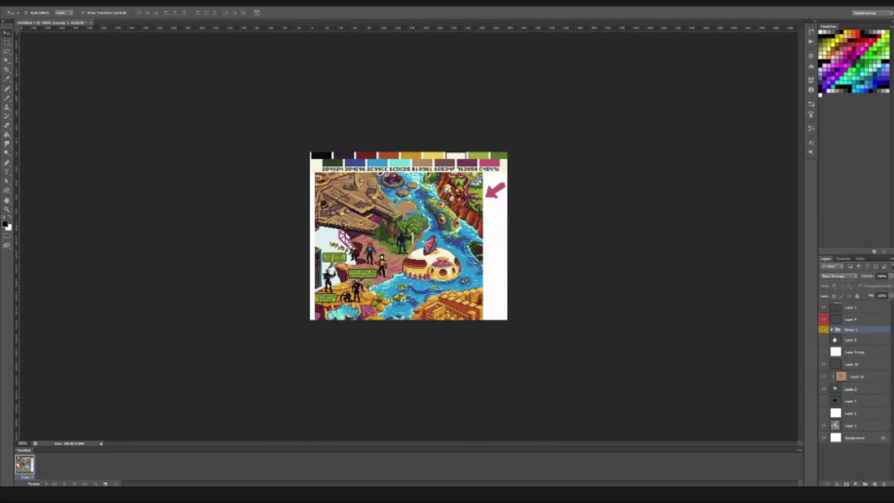
alt+click(834, 339)
alt+click(833, 339)
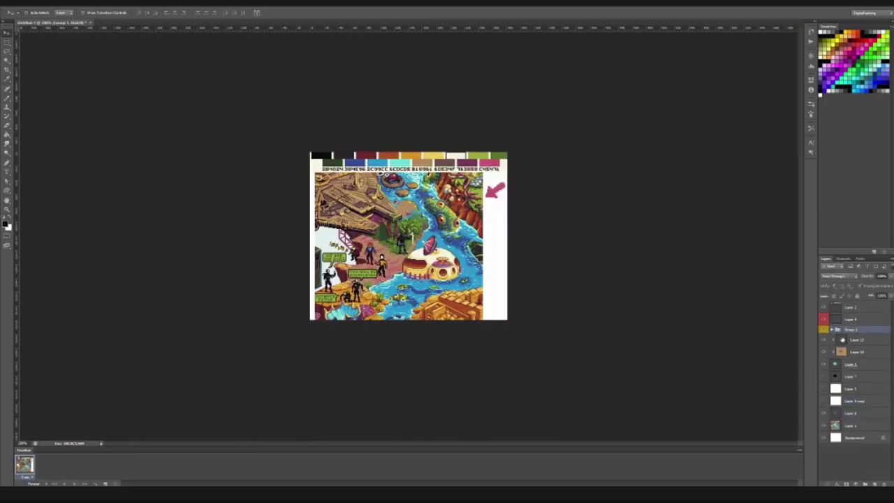
alt+click(834, 364)
- Show Layer 4 with the Predator figure and trim the canvas to the diamond tile
key(ctrl+plus)
key(ctrl+plus)
key(ctrl+plus)
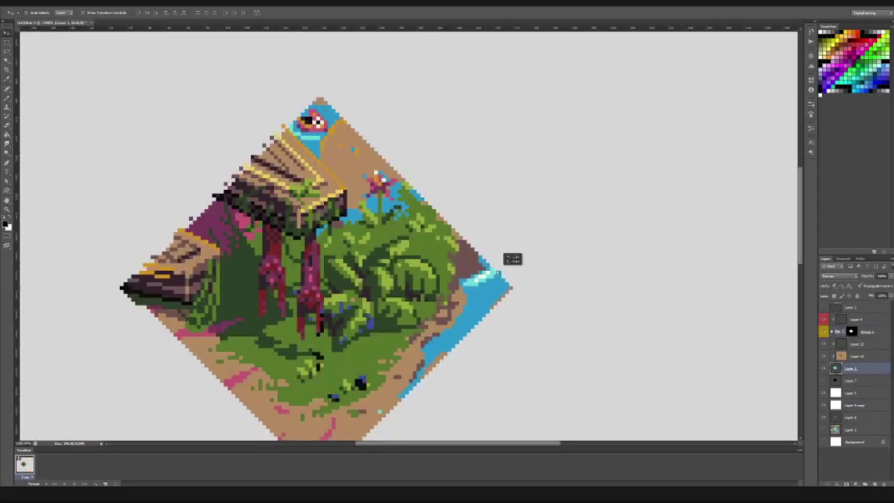
key(ctrl+minus)
key(b)
click(853, 324)
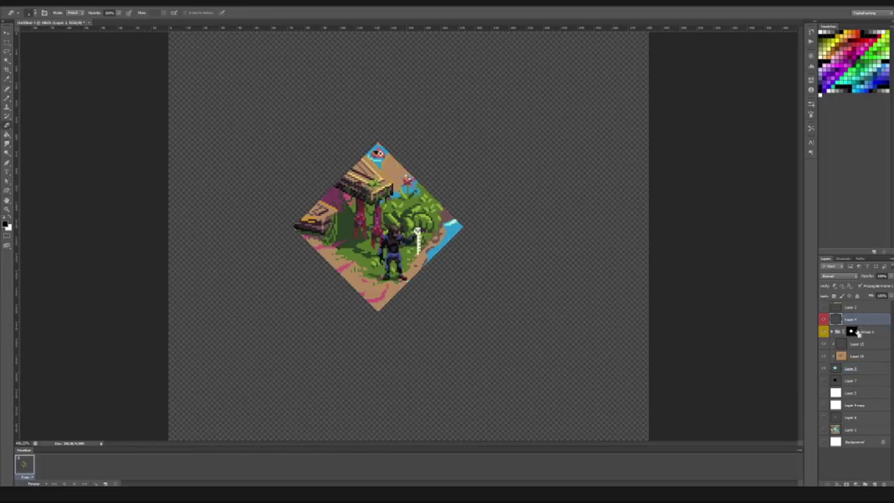
key(v)
key(ctrl+plus)
key(ctrl+plus)
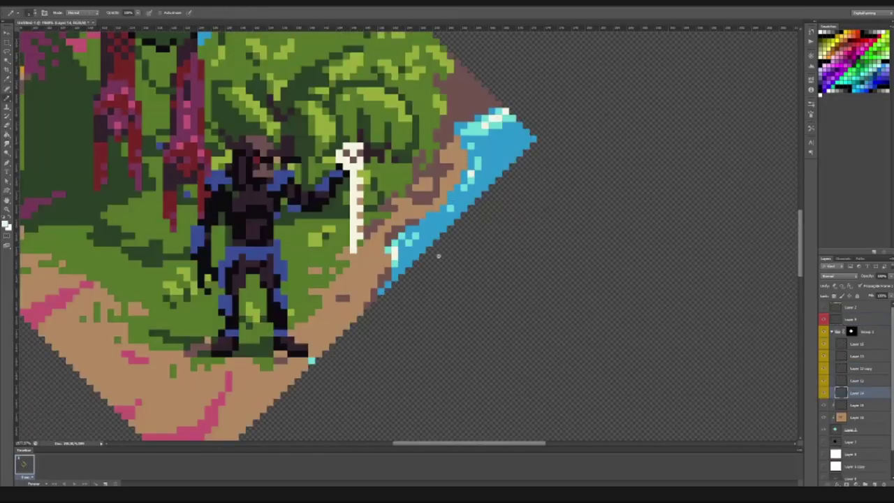
key(ctrl+plus)
key(ctrl+minus)
key(ctrl+minus)
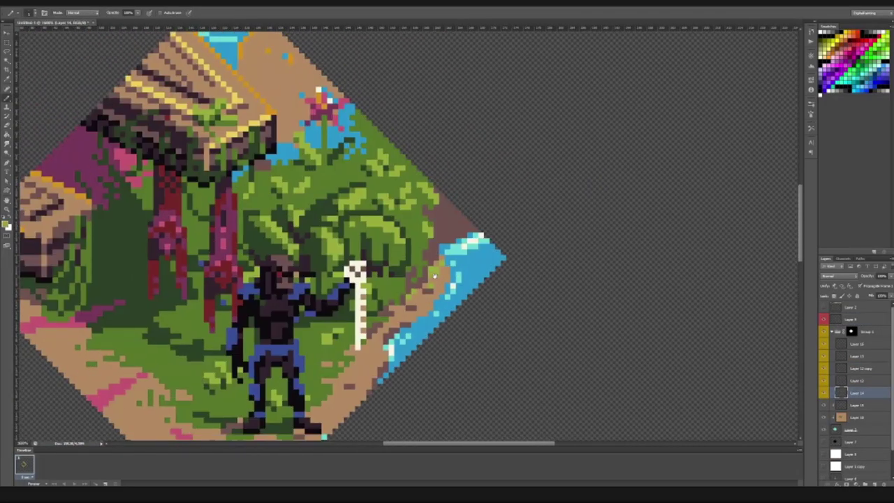
key(ctrl+minus)
key(ctrl+minus)
key(ctrl+minus)
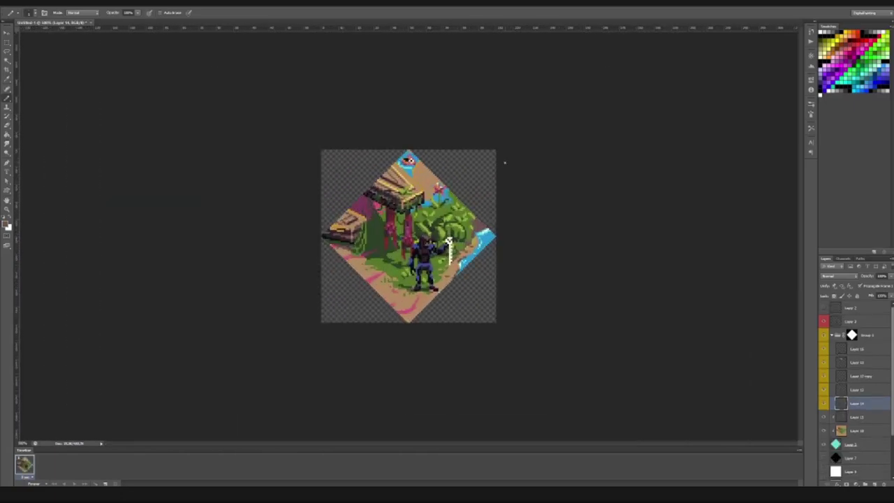
key(ctrl+plus)
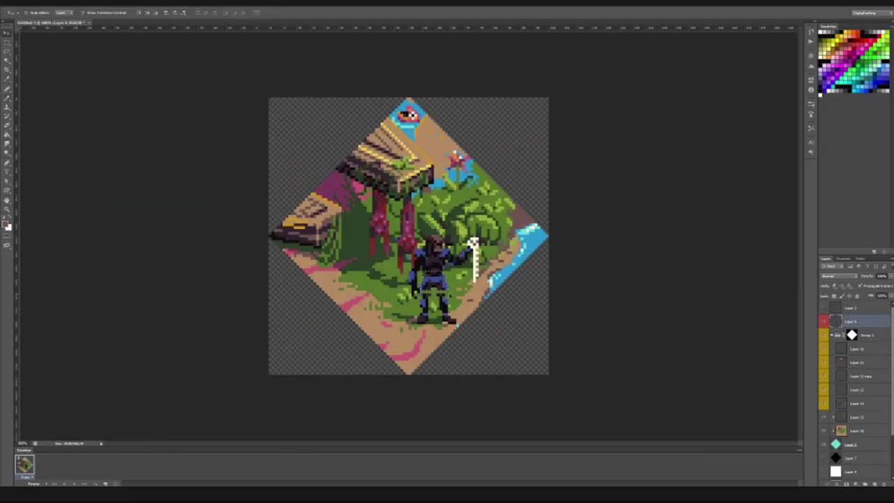
key(ctrl+plus)
key(ctrl+plus)
key(ctrl+minus)
key(ctrl+minus)
key(ctrl+minus)
key(ctrl+minus)
- Nudge the flower and bush layer (Layer 15) slightly left
key(v)
scroll(461, 234, up, 2)
click(382, 163)
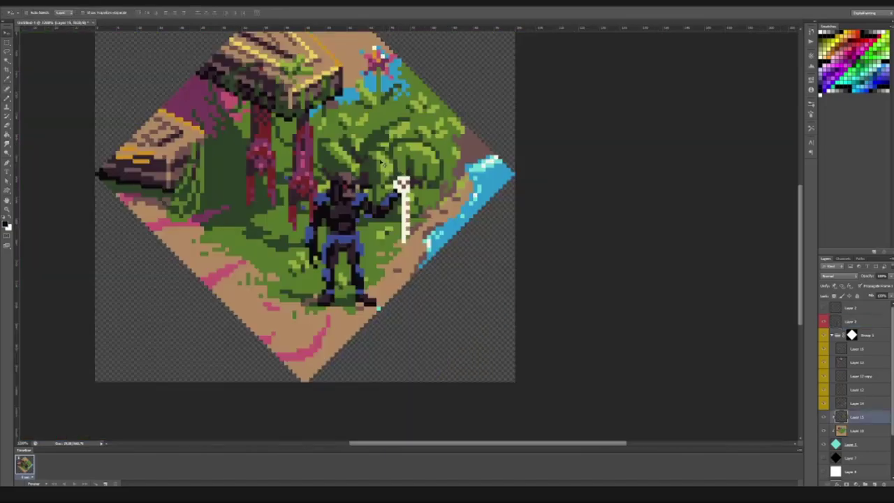
drag(382, 163, 370, 163)
key(b)
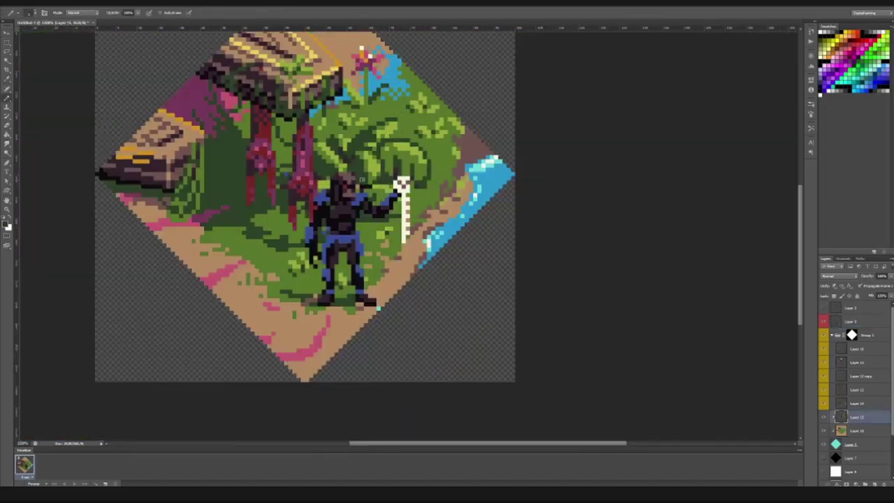
ctrl+click(362, 183)
ctrl+click(377, 189)
scroll(377, 188, down, 2)
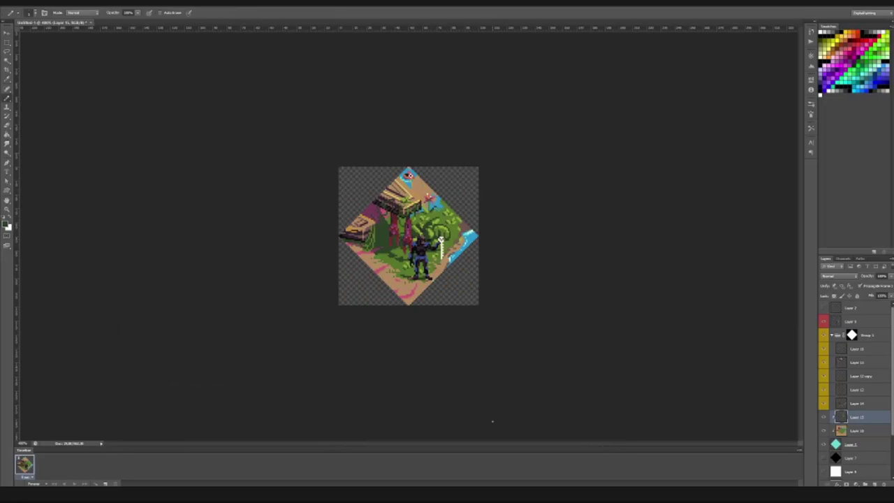
scroll(418, 180, up, 3)
ctrl+click(365, 174)
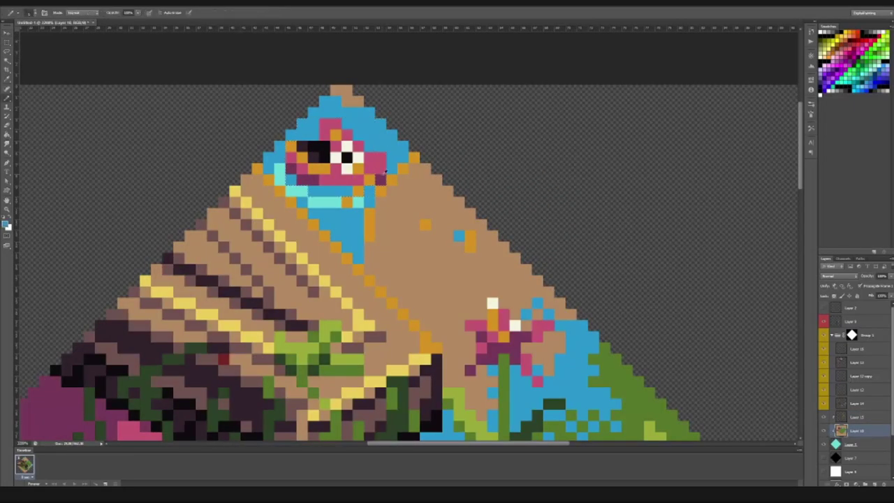